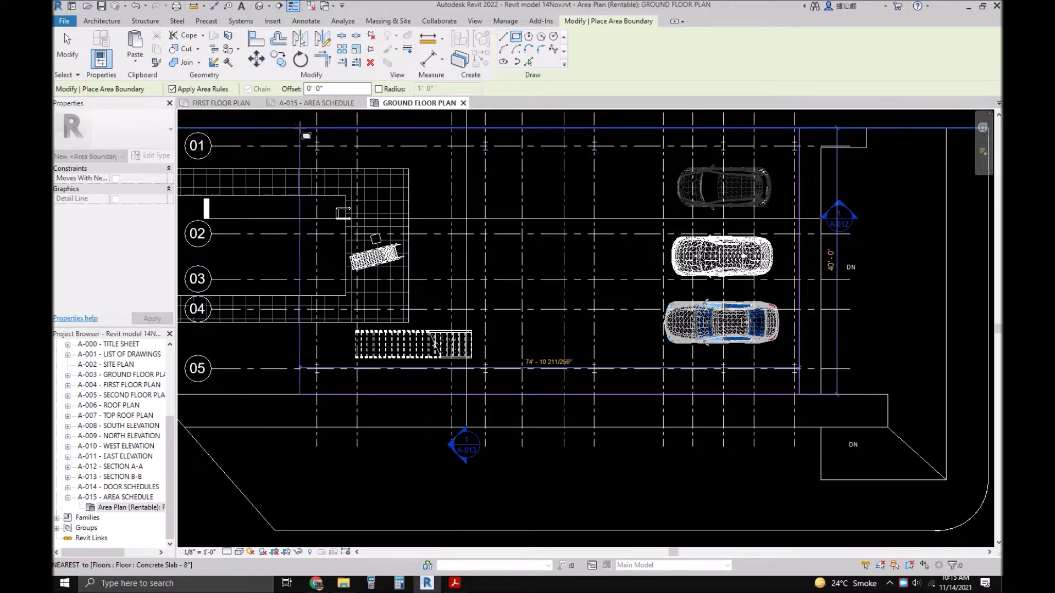
- Complete the rectangular area boundary around the gridded floor area of the ground floor plan, about 75 by 40 feet
{"action": "scroll", "coordinate": [299, 128], "scroll_direction": "up", "scroll_amount": 2}
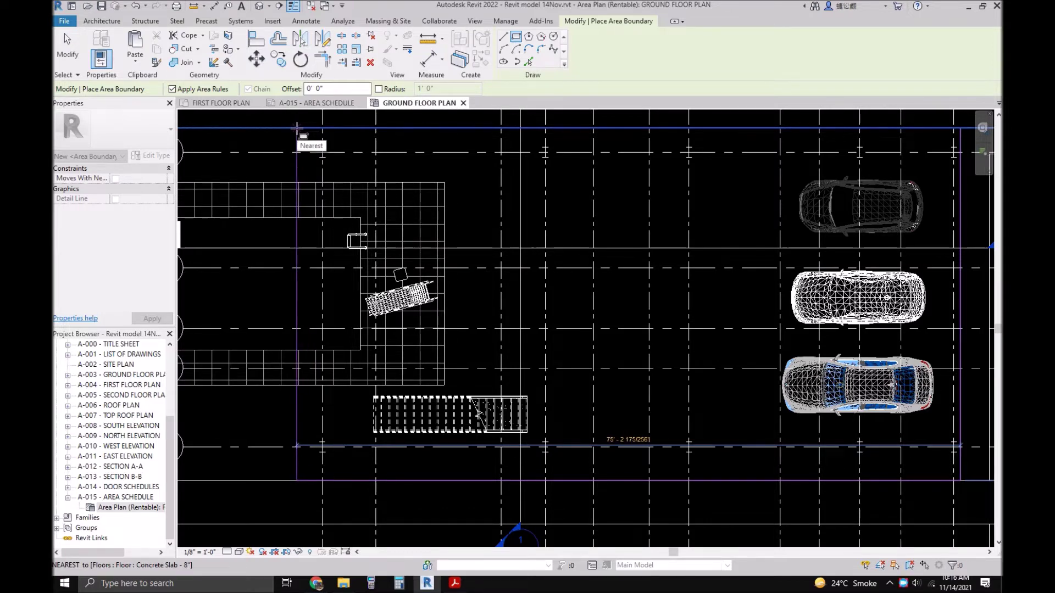
{"action": "scroll", "coordinate": [297, 127], "scroll_direction": "down", "scroll_amount": 1}
{"action": "left_click", "coordinate": [295, 134]}
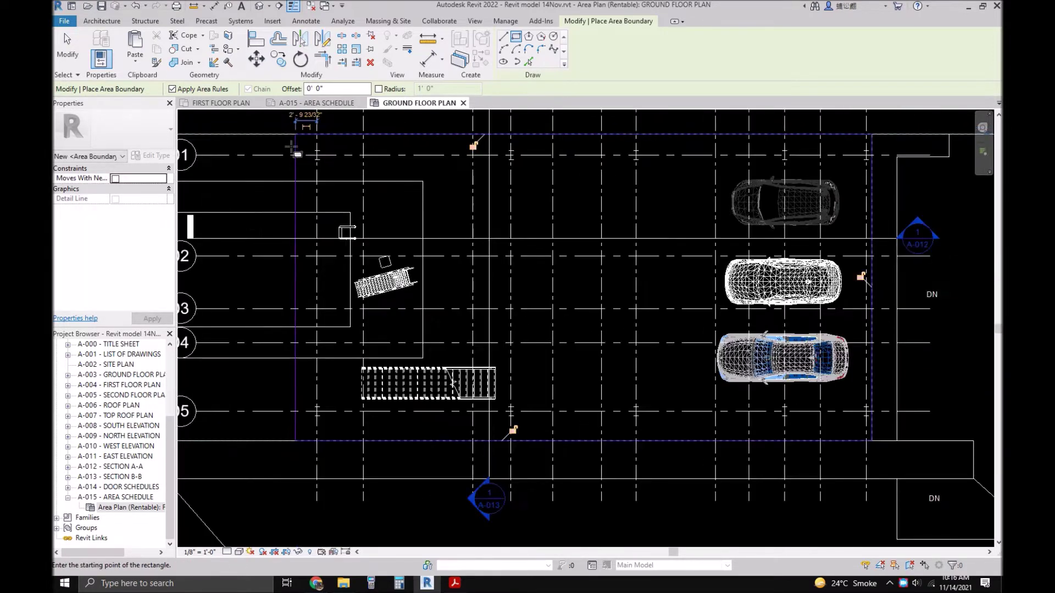
{"action": "key", "text": "Escape"}
{"action": "left_click", "coordinate": [296, 388]}
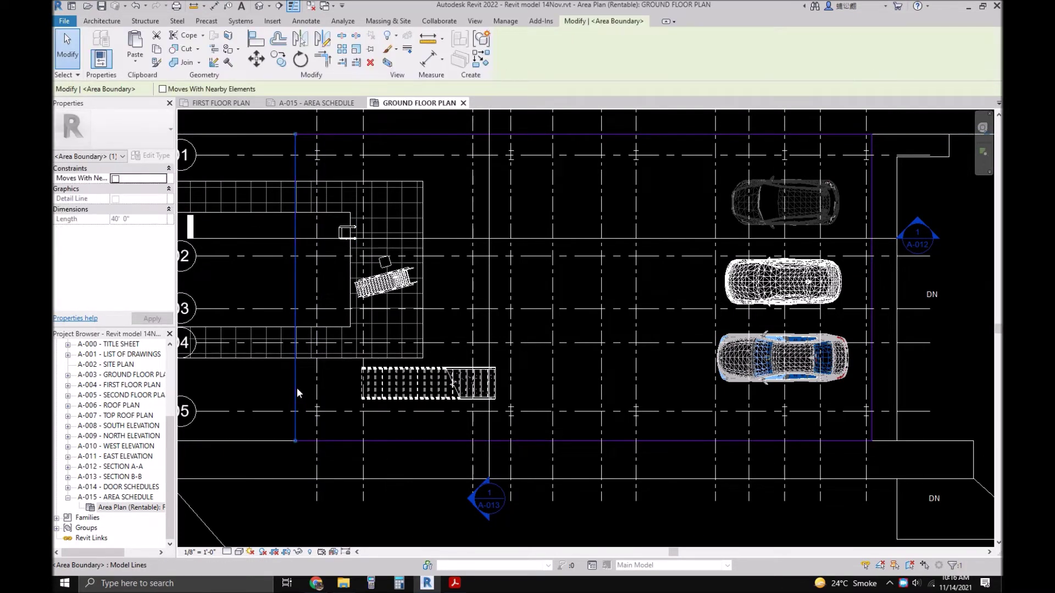
{"action": "key", "text": "Escape"}
{"action": "left_click", "coordinate": [569, 442]}
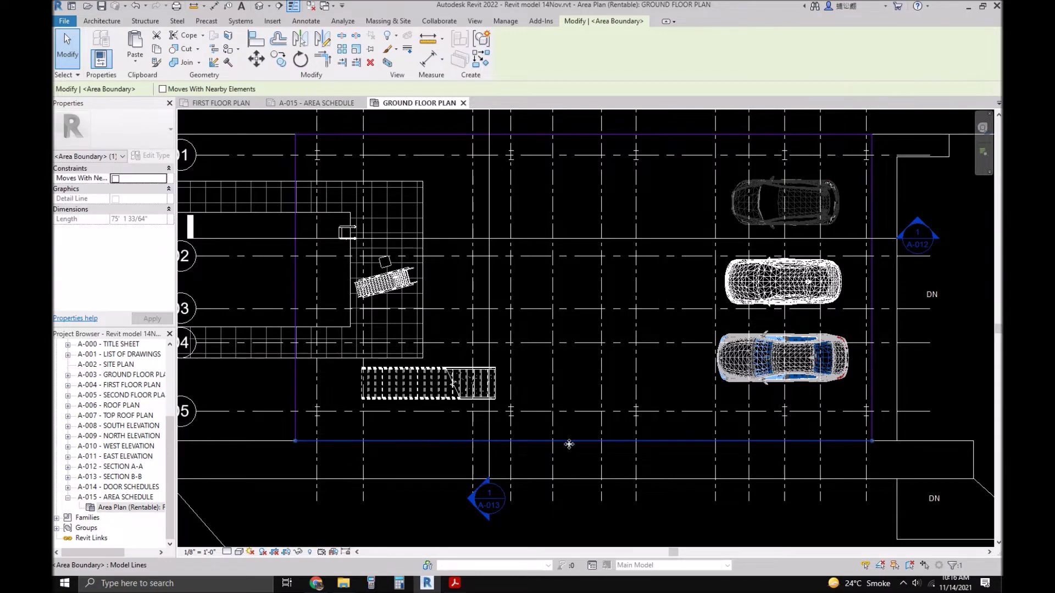
{"action": "scroll", "coordinate": [642, 446], "scroll_direction": "down", "scroll_amount": 2}
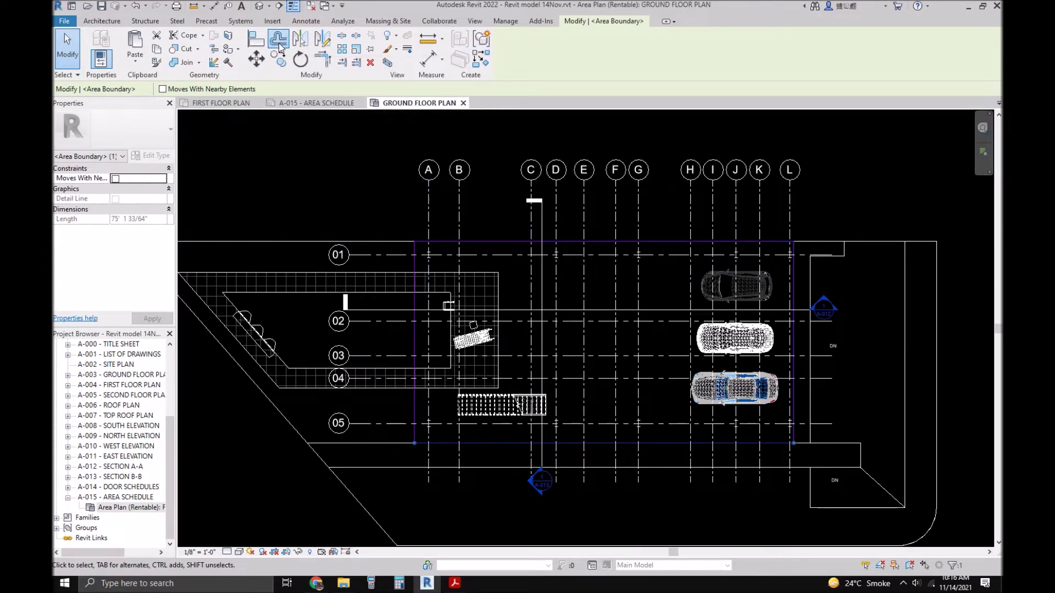
{"action": "left_click", "coordinate": [280, 47]}
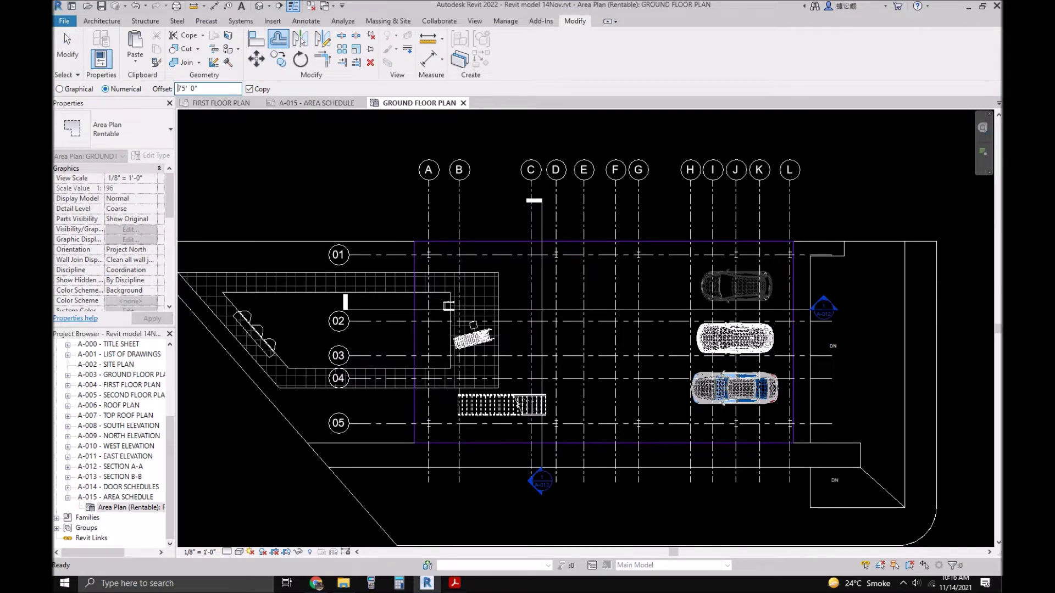
{"action": "key", "text": "Escape"}
- Move the area boundary line near grid A slightly sideways onto the parallel line beside it
{"action": "scroll", "coordinate": [416, 348], "scroll_direction": "up", "scroll_amount": 5}
{"action": "left_click", "coordinate": [414, 348]}
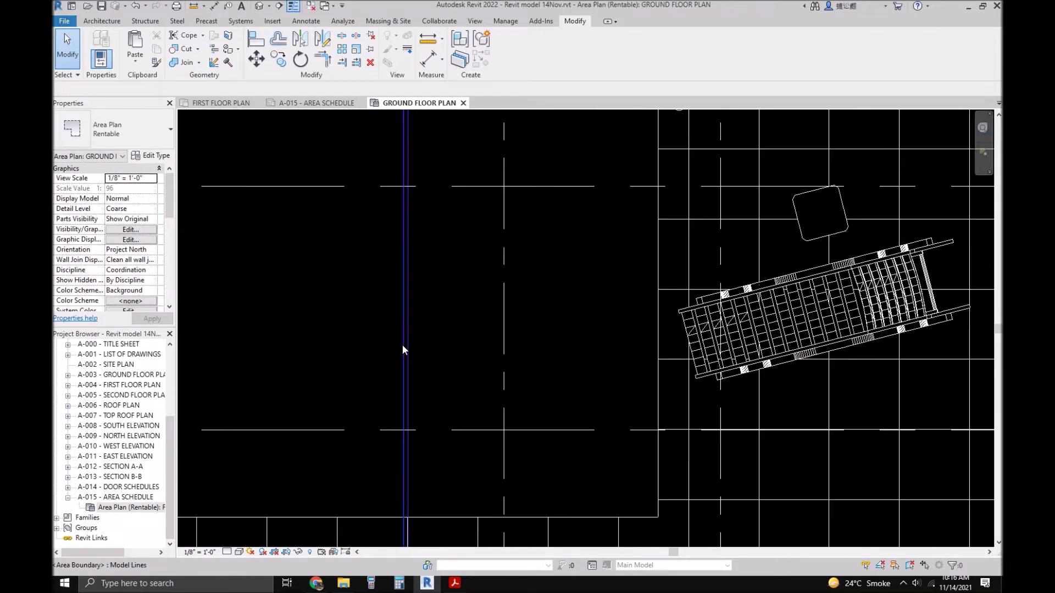
{"action": "left_click", "coordinate": [256, 58]}
{"action": "scroll", "coordinate": [407, 362], "scroll_direction": "up", "scroll_amount": 4}
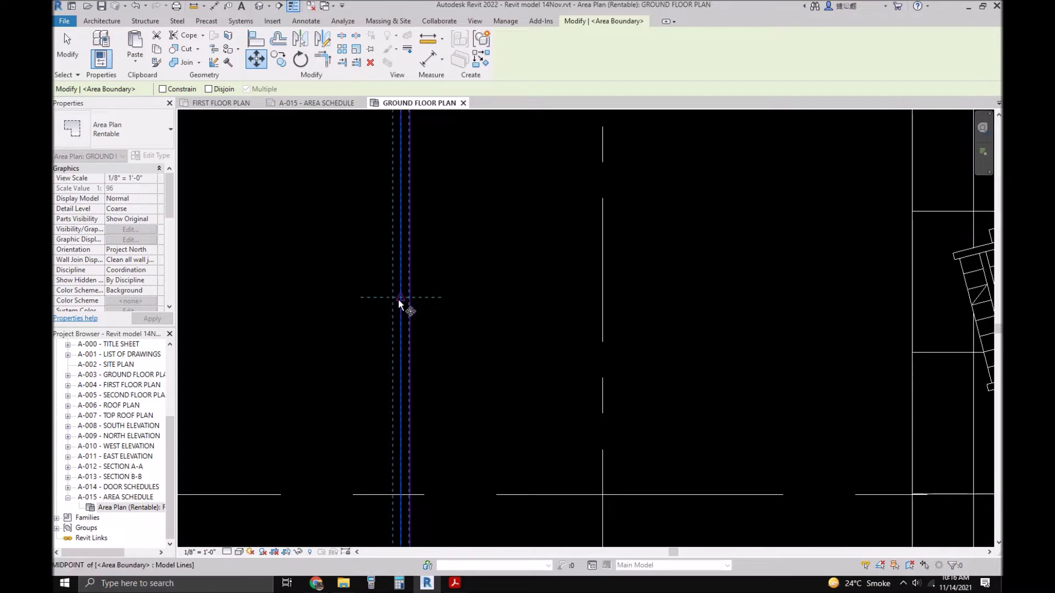
{"action": "left_click", "coordinate": [399, 298]}
{"action": "left_click", "coordinate": [409, 299]}
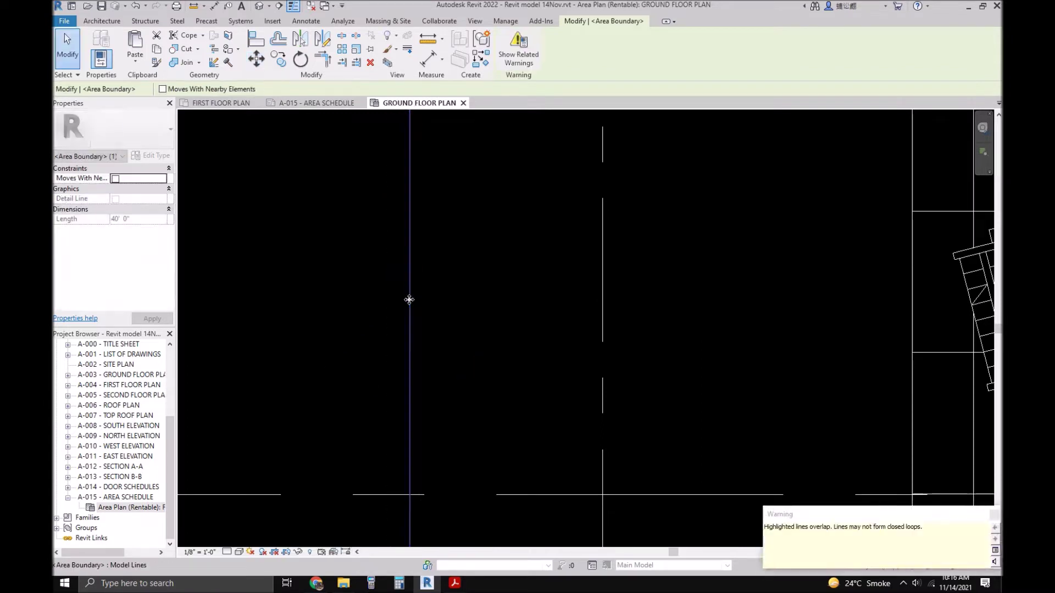
{"action": "key", "text": "Escape"}
{"action": "scroll", "coordinate": [406, 292], "scroll_direction": "down", "scroll_amount": 2}
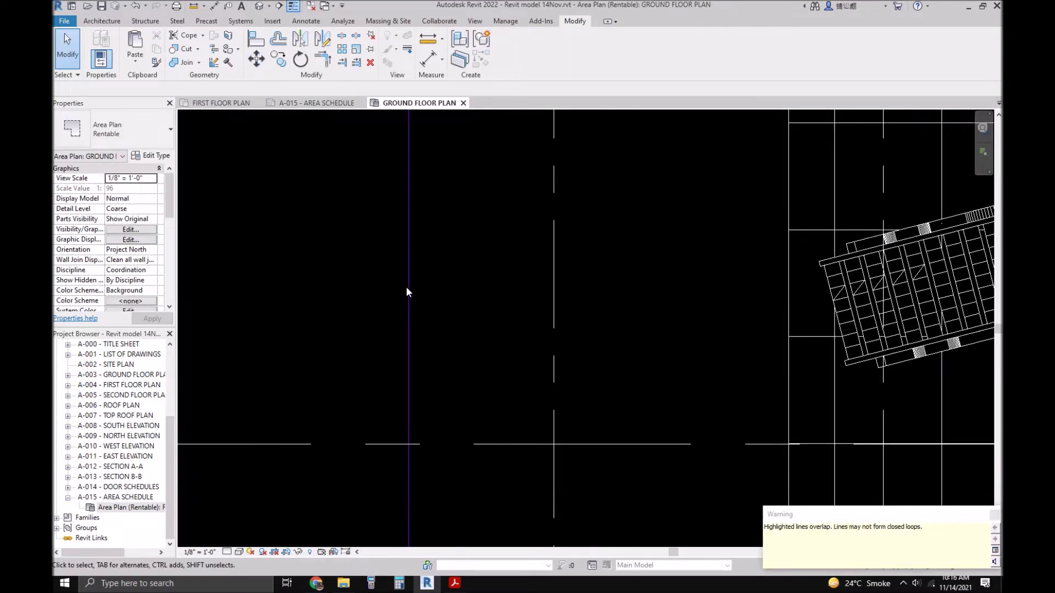
{"action": "key", "text": "Escape"}
{"action": "scroll", "coordinate": [373, 275], "scroll_direction": "down", "scroll_amount": 3}
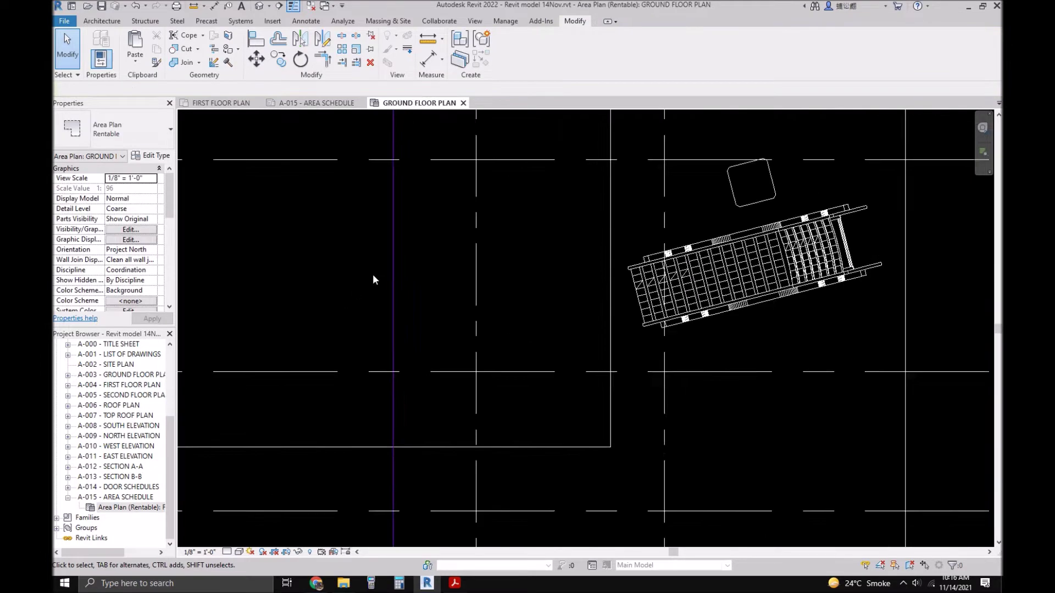
{"action": "scroll", "coordinate": [372, 275], "scroll_direction": "down", "scroll_amount": 3}
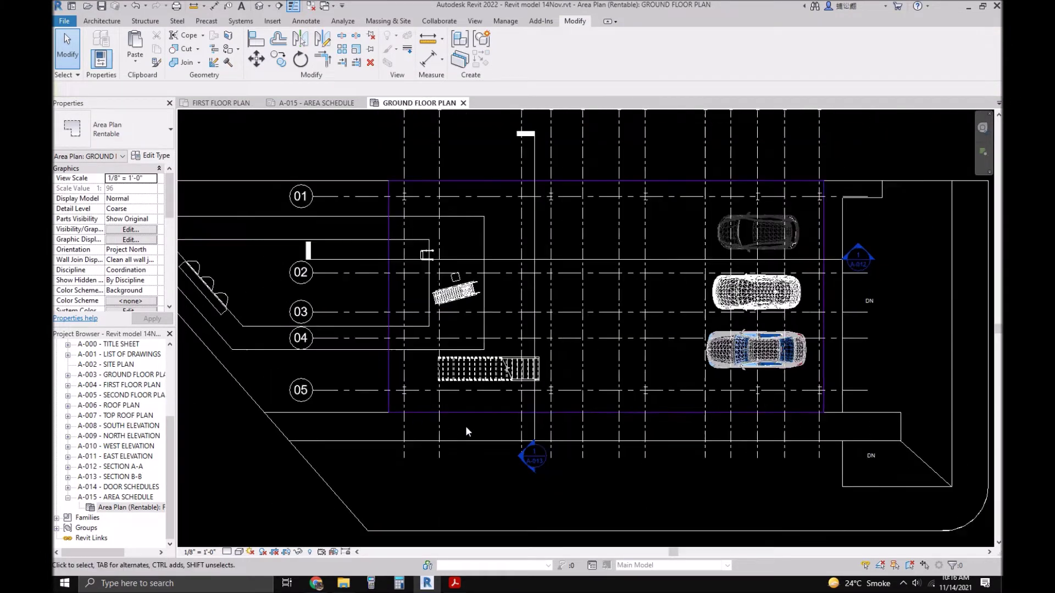
{"action": "middle_click_drag", "start_coordinate": [455, 363], "coordinate": [515, 344]}
{"action": "scroll", "coordinate": [495, 315], "scroll_direction": "down", "scroll_amount": 1}
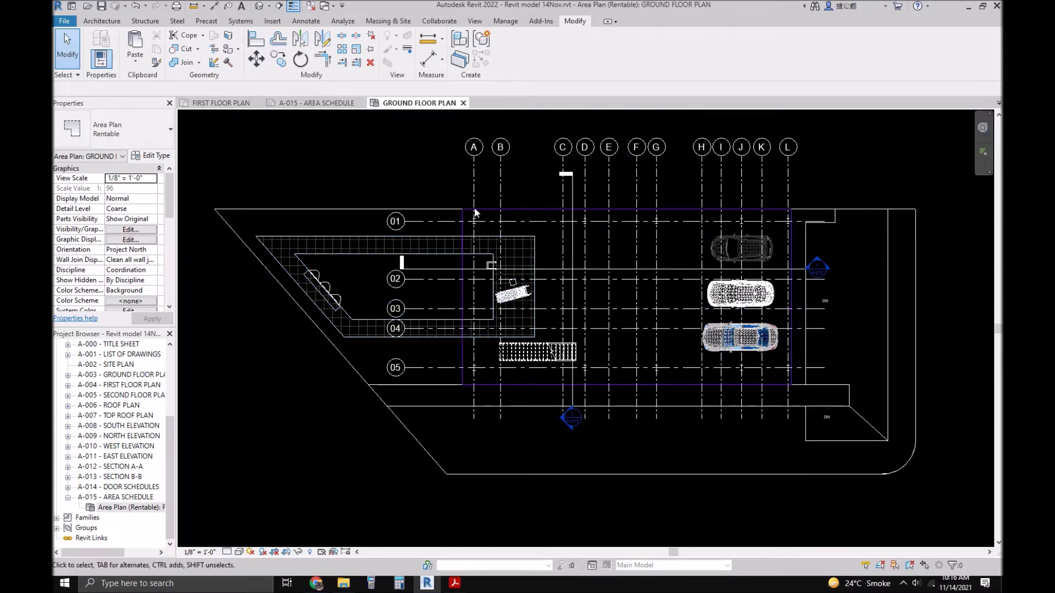
- Place the Area Plan (Rentable): GROUND FLOOR PLAN view on sheet A-015 - AREA SCHEDULE
{"action": "left_click", "coordinate": [323, 103]}
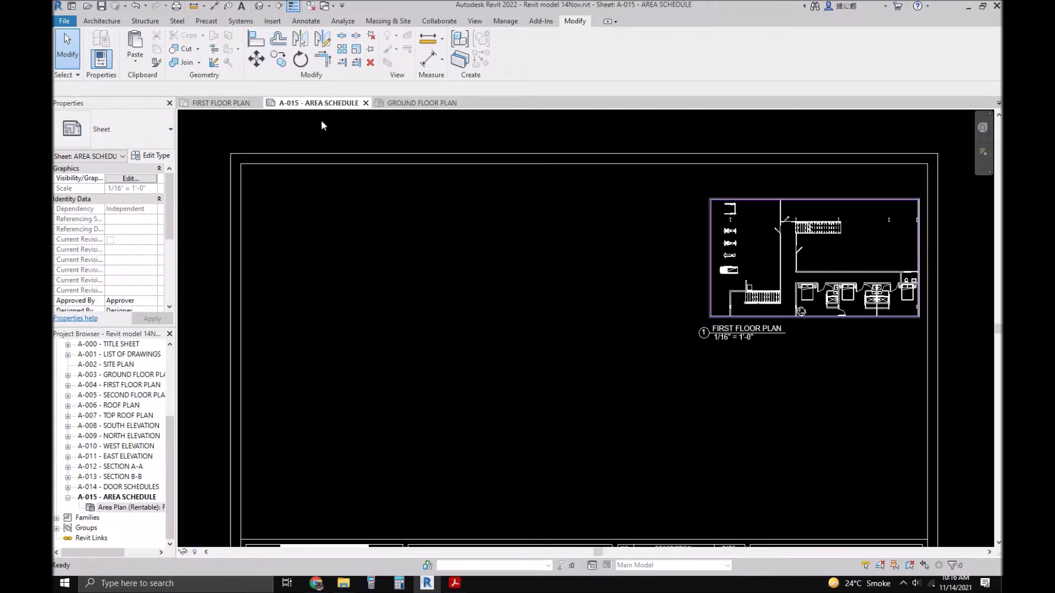
{"action": "scroll", "coordinate": [442, 186], "scroll_direction": "down", "scroll_amount": 1}
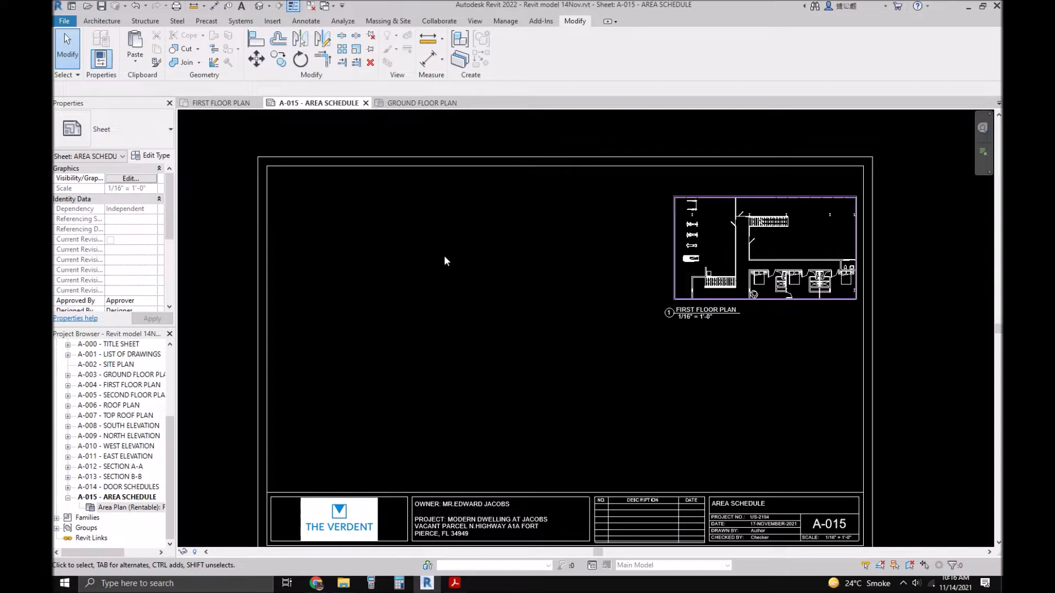
{"action": "scroll", "coordinate": [447, 253], "scroll_direction": "up", "scroll_amount": 2}
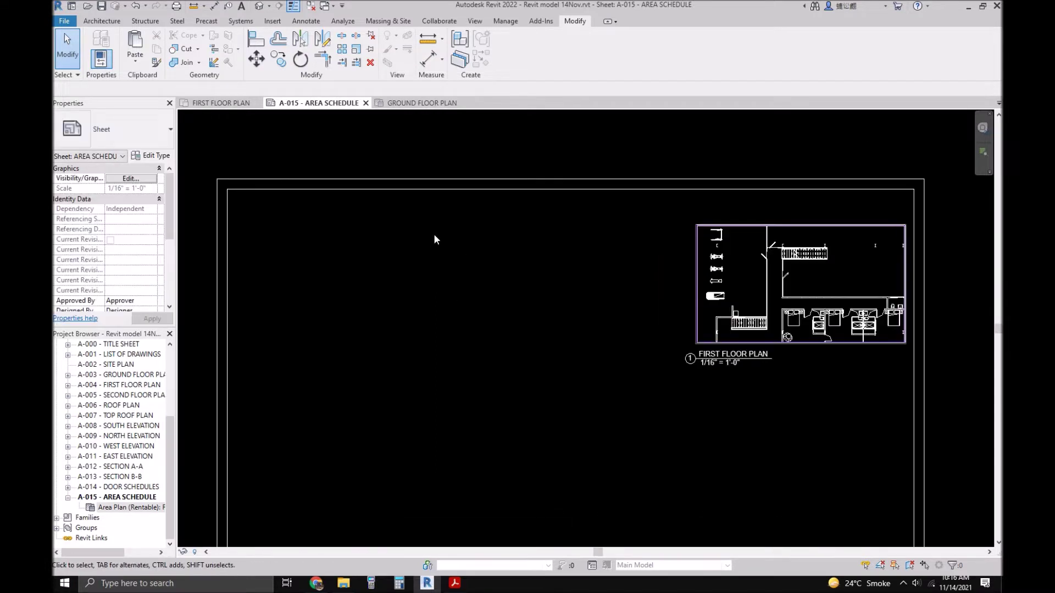
{"action": "scroll", "coordinate": [439, 230], "scroll_direction": "down", "scroll_amount": 1}
{"action": "scroll", "coordinate": [478, 223], "scroll_direction": "up", "scroll_amount": 1}
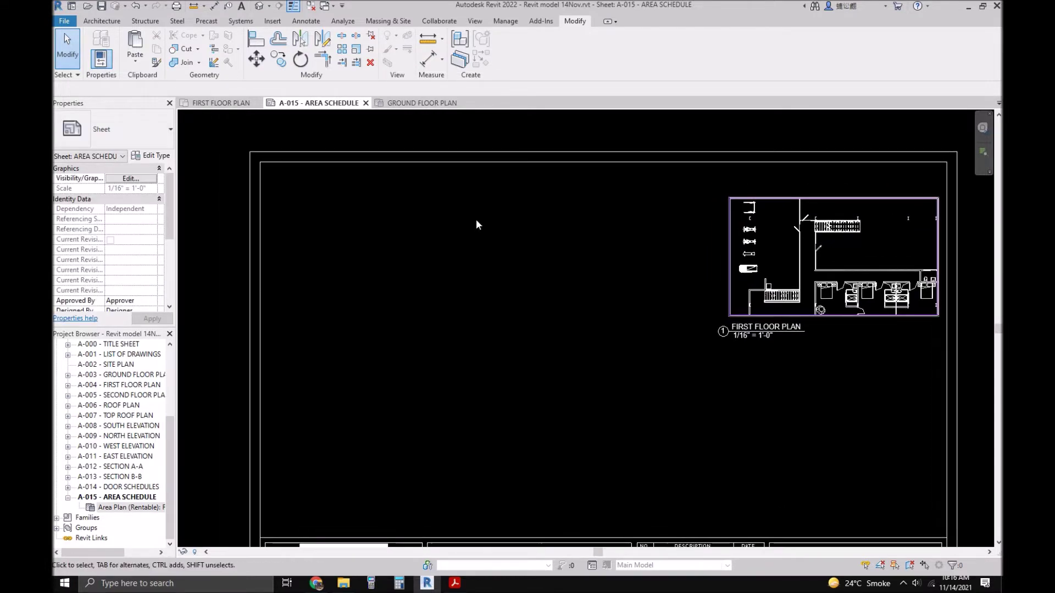
{"action": "left_click", "coordinate": [305, 21]}
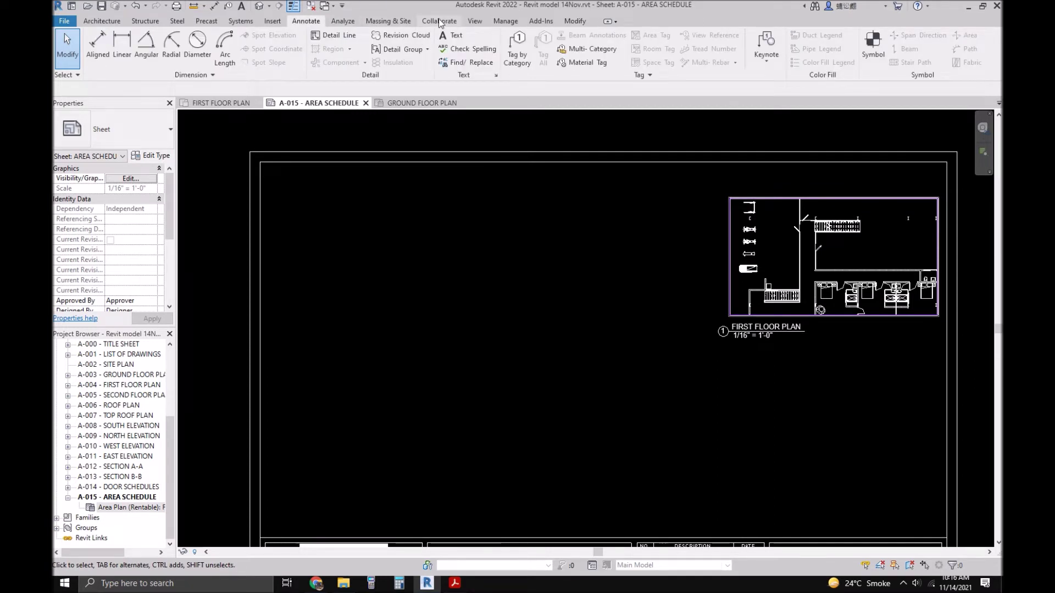
{"action": "left_click", "coordinate": [475, 21]}
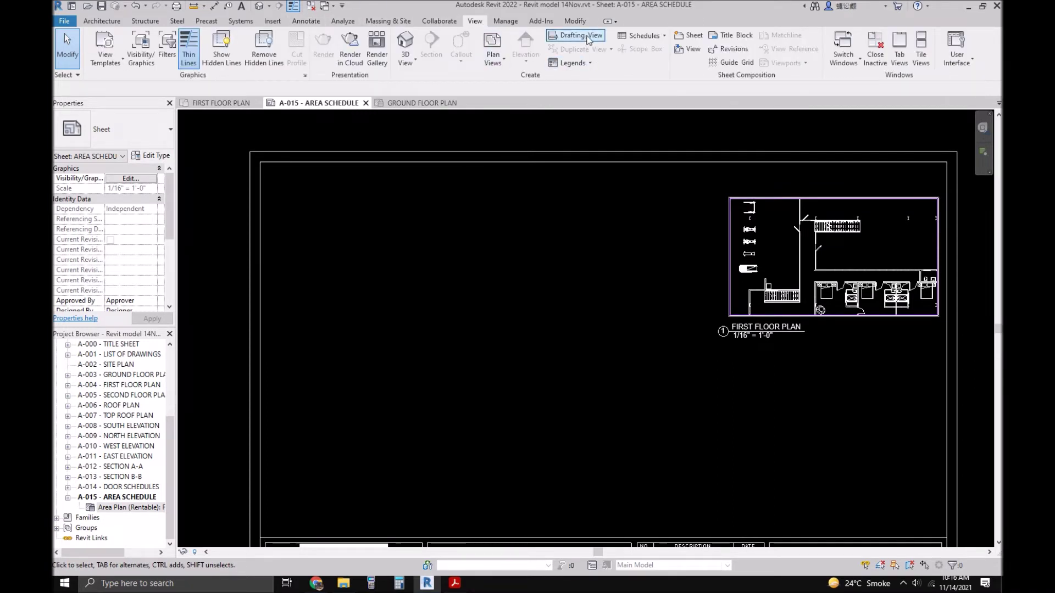
{"action": "left_click", "coordinate": [688, 48]}
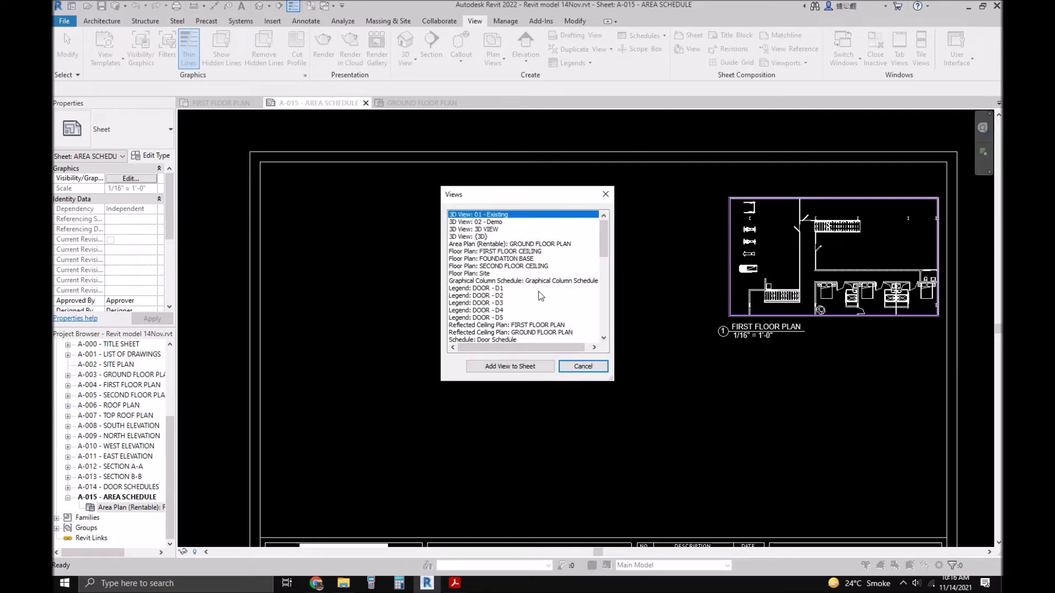
{"action": "key", "text": "a"}
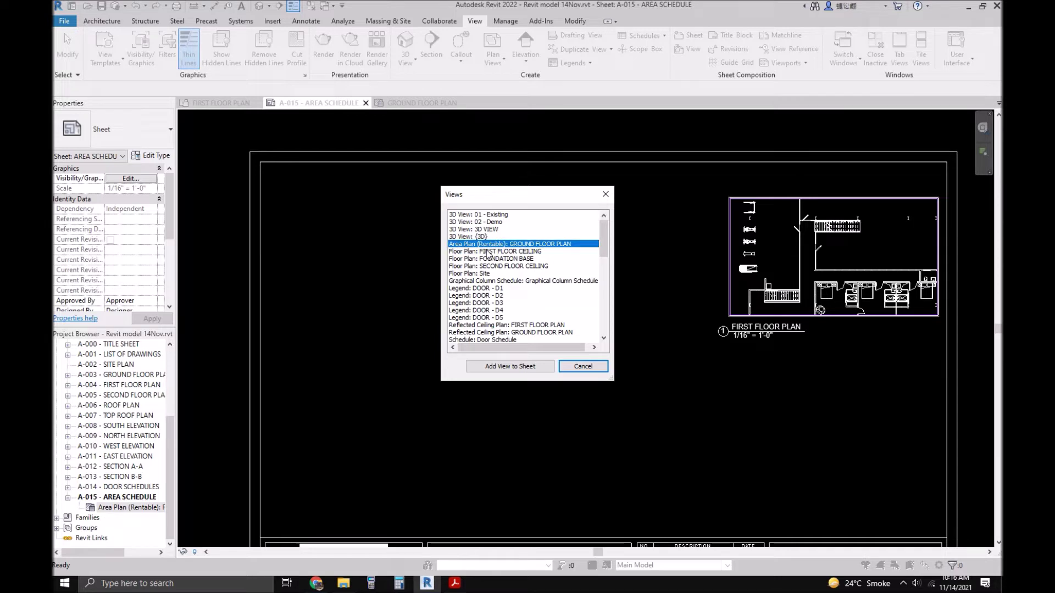
{"action": "left_click", "coordinate": [520, 367]}
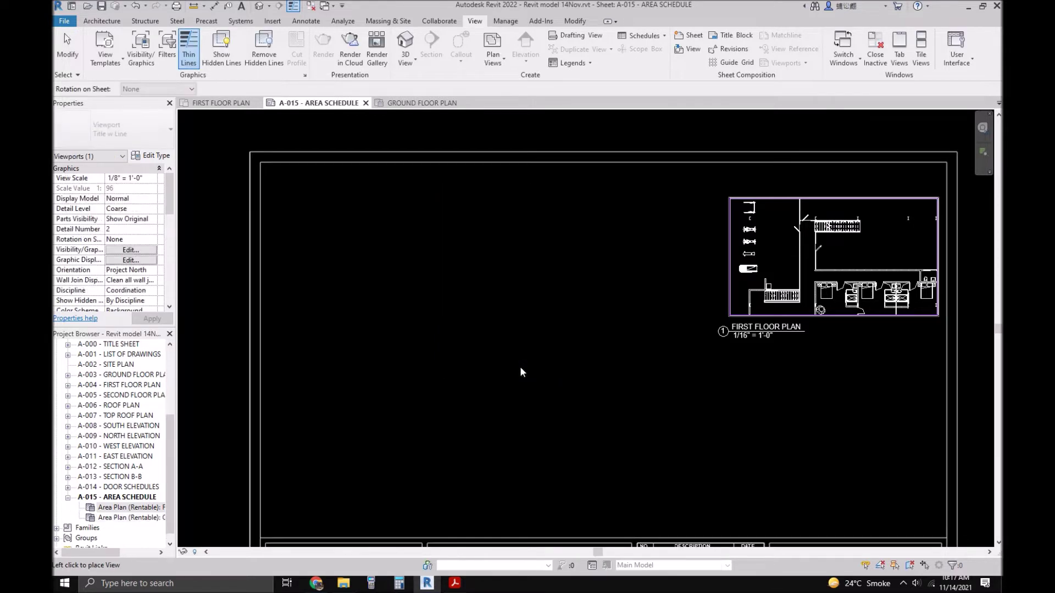
{"action": "left_click", "coordinate": [385, 298]}
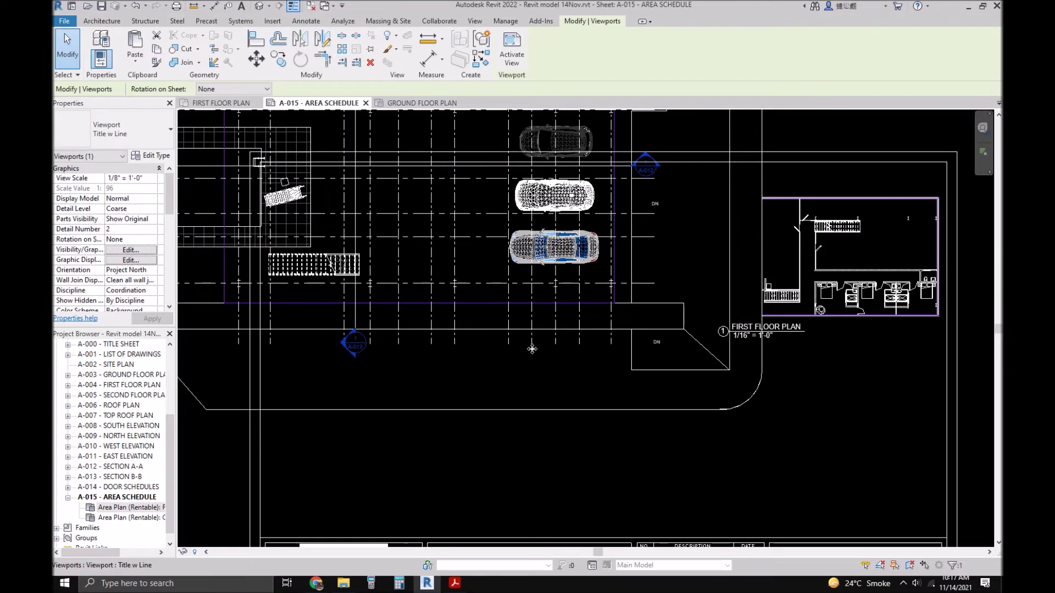
{"action": "scroll", "coordinate": [532, 348], "scroll_direction": "down", "scroll_amount": 4}
{"action": "scroll", "coordinate": [532, 349], "scroll_direction": "up", "scroll_amount": 2}
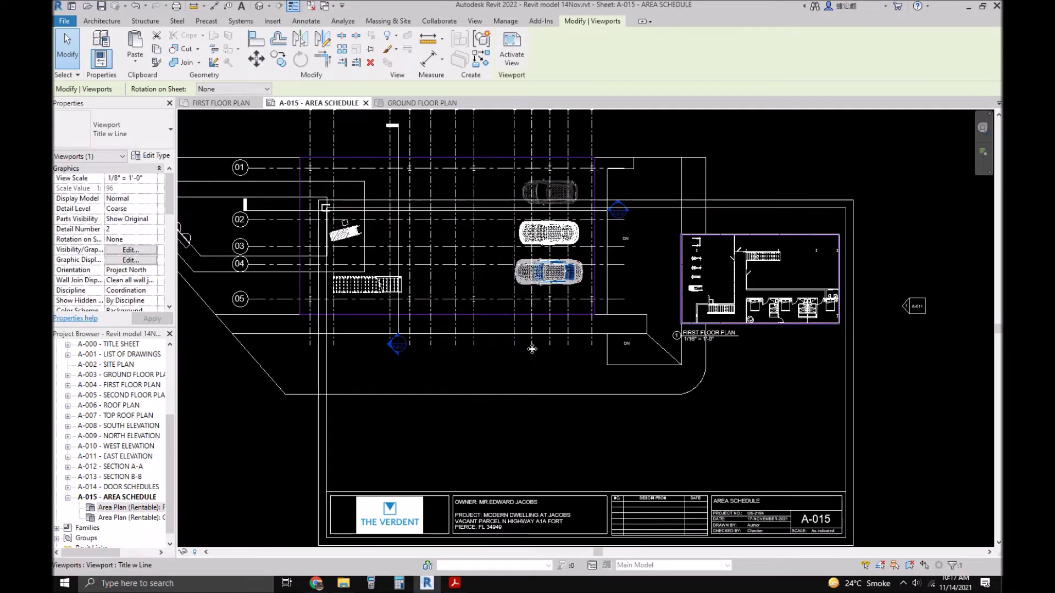
- Delete the oversized ground floor plan viewport from the area schedule sheet
{"action": "key", "text": "Escape"}
{"action": "left_click", "coordinate": [491, 289]}
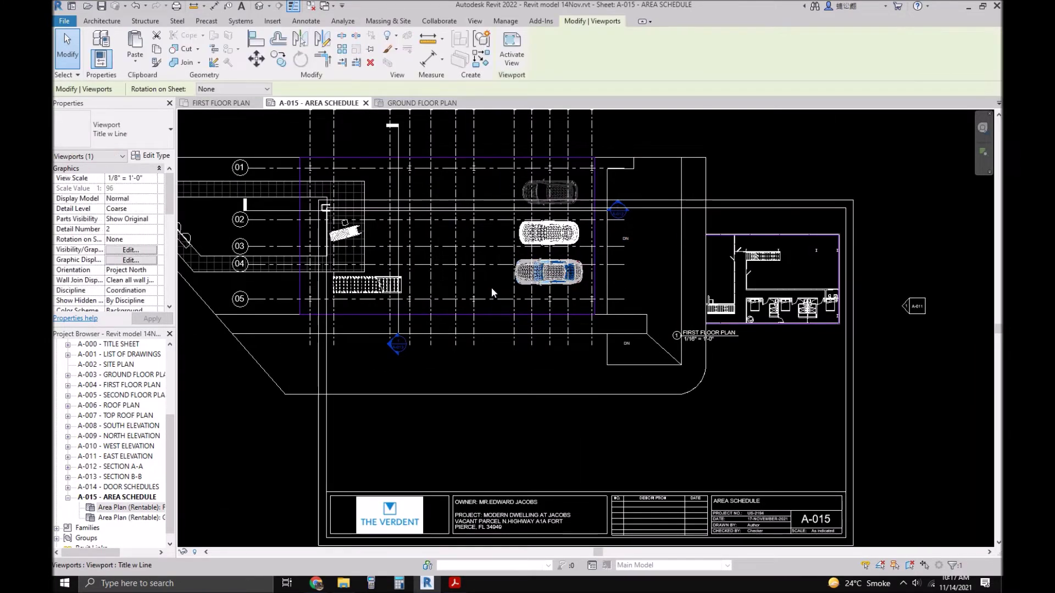
{"action": "left_click", "coordinate": [370, 63]}
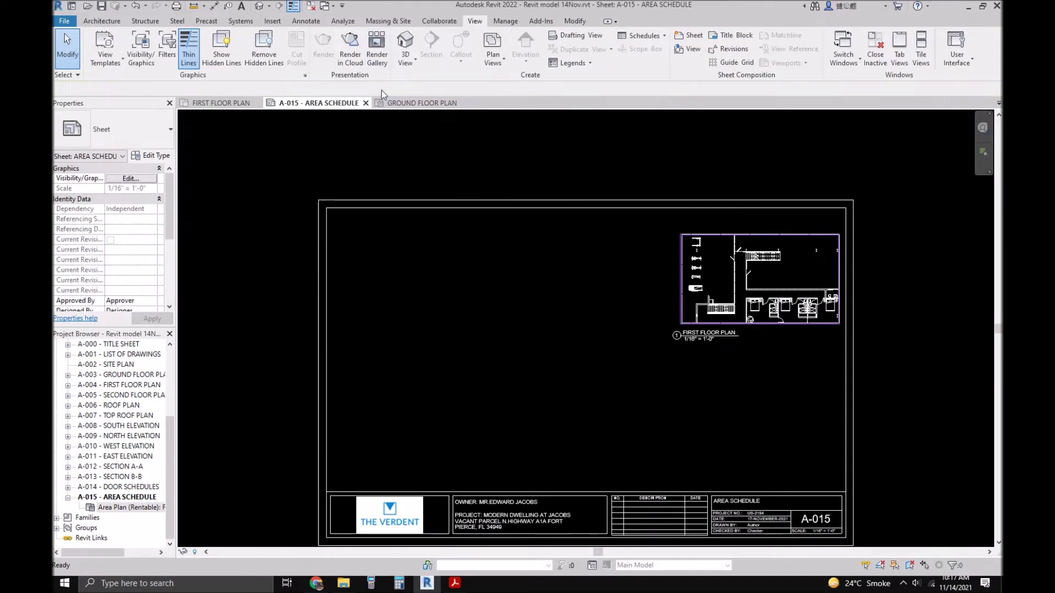
- Hide the four elevation markers around the building in the ground floor area plan and fit the plan to the window
{"action": "left_click", "coordinate": [422, 102]}
{"action": "scroll", "coordinate": [495, 256], "scroll_direction": "down", "scroll_amount": 2}
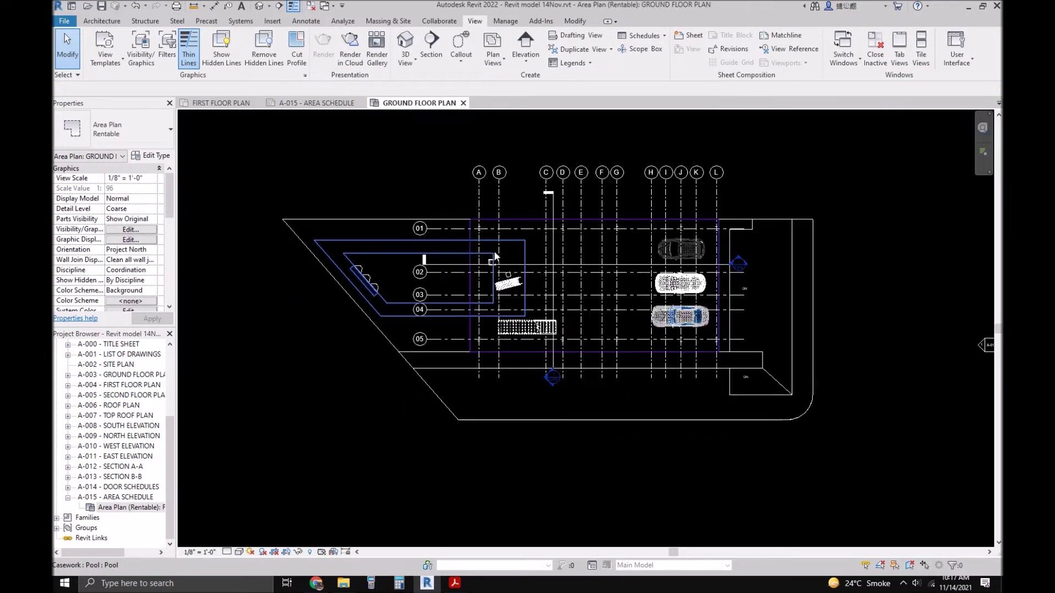
{"action": "scroll", "coordinate": [494, 251], "scroll_direction": "down", "scroll_amount": 1}
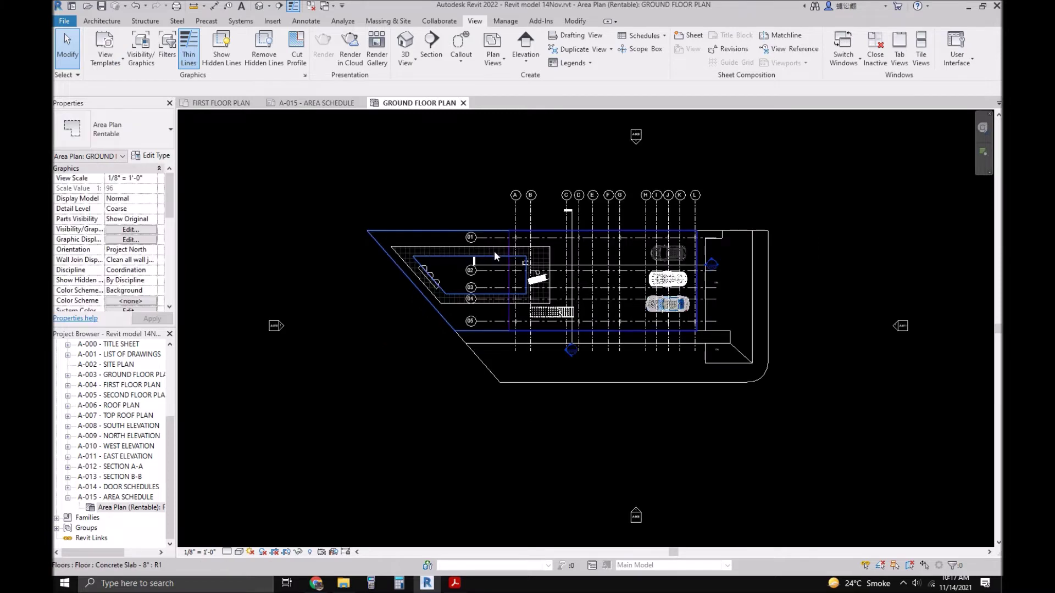
{"action": "scroll", "coordinate": [549, 252], "scroll_direction": "down", "scroll_amount": 1}
{"action": "left_click_drag", "start_coordinate": [845, 394], "coordinate": [668, 196]}
{"action": "left_click_drag", "start_coordinate": [671, 519], "coordinate": [483, 431], "text": "ctrl"}
{"action": "left_click_drag", "start_coordinate": [411, 445], "coordinate": [356, 371], "text": "ctrl"}
{"action": "left_click_drag", "start_coordinate": [293, 288], "coordinate": [295, 290], "text": "ctrl"}
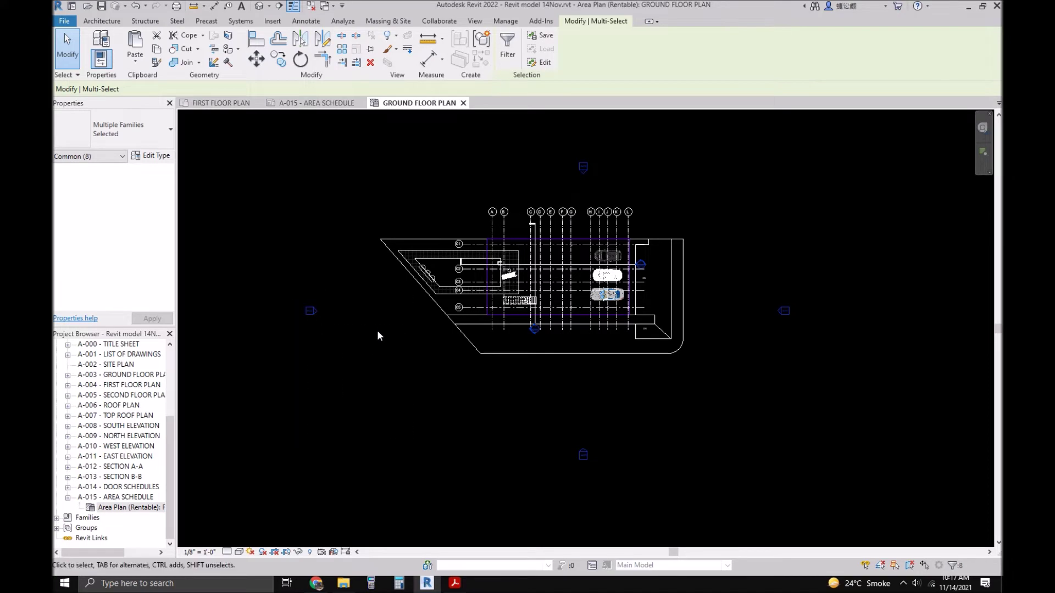
{"action": "right_click", "coordinate": [377, 331]}
{"action": "mouse_move", "coordinate": [439, 132]}
{"action": "left_click", "coordinate": [555, 137]}
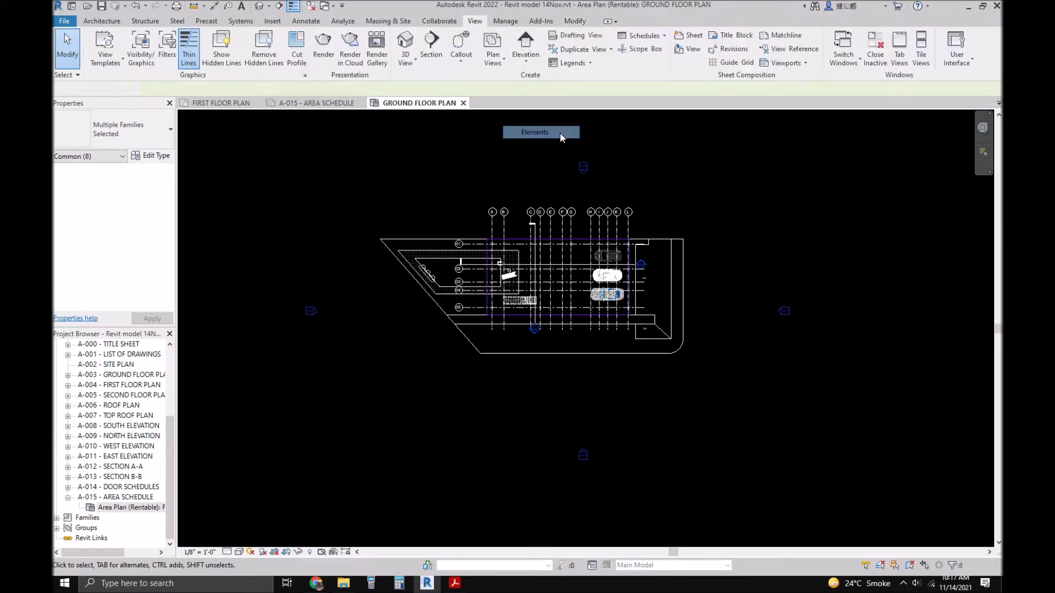
{"action": "key", "text": "z"}
{"action": "key", "text": "f"}
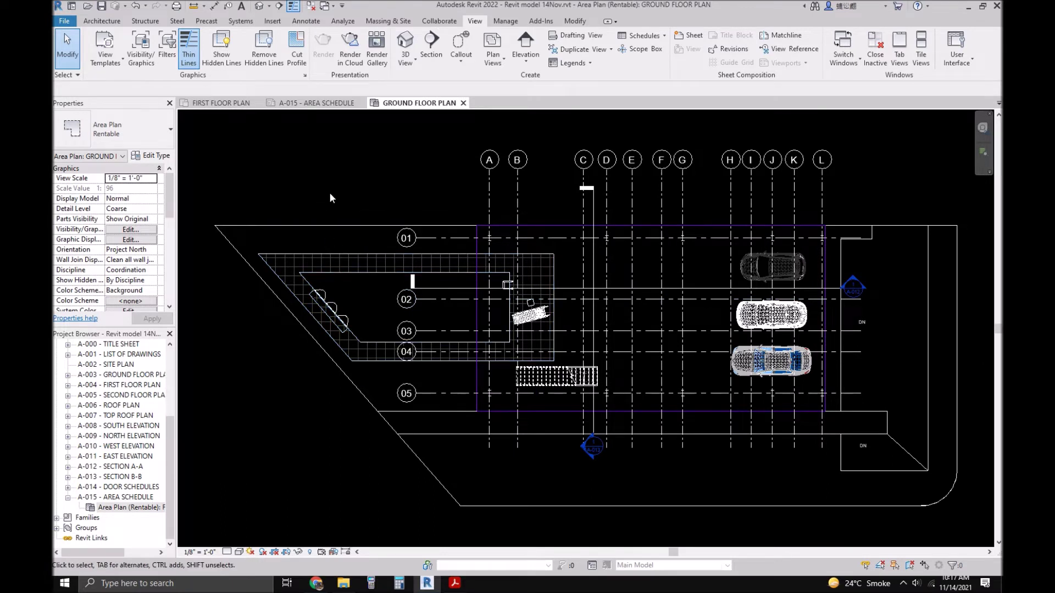
- Place the Area Plan (Rentable): GROUND FLOOR PLAN view on sheet A-015 - AREA SCHEDULE again
{"action": "left_click", "coordinate": [335, 104]}
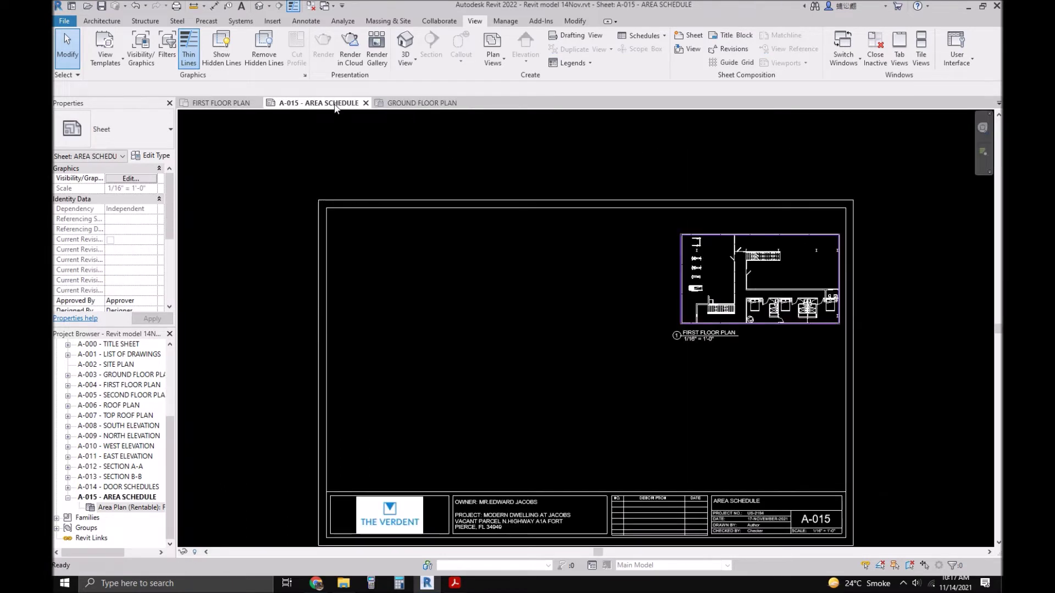
{"action": "scroll", "coordinate": [434, 192], "scroll_direction": "up", "scroll_amount": 2}
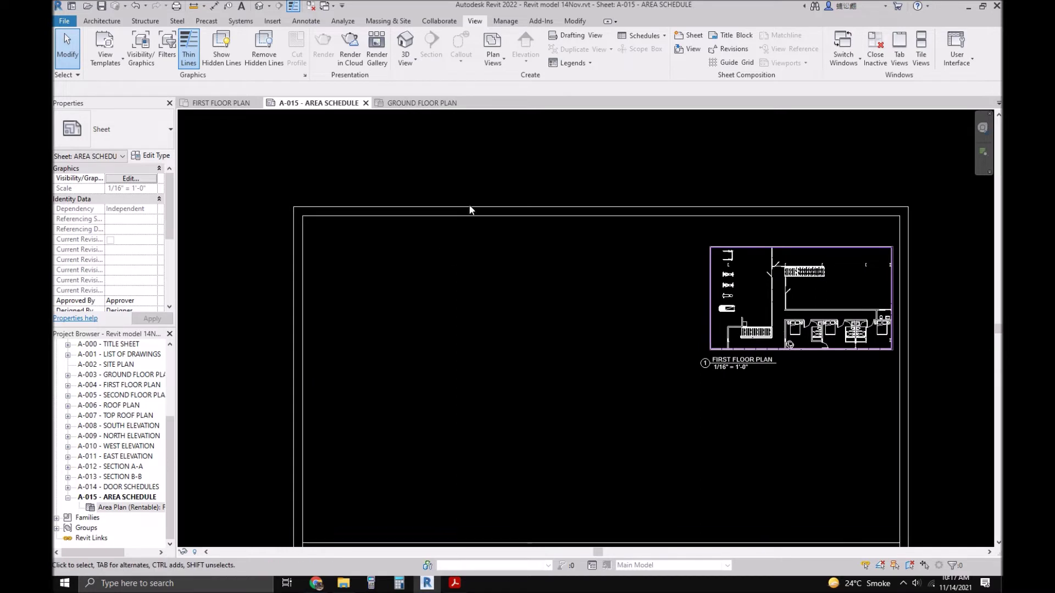
{"action": "left_click", "coordinate": [493, 55]}
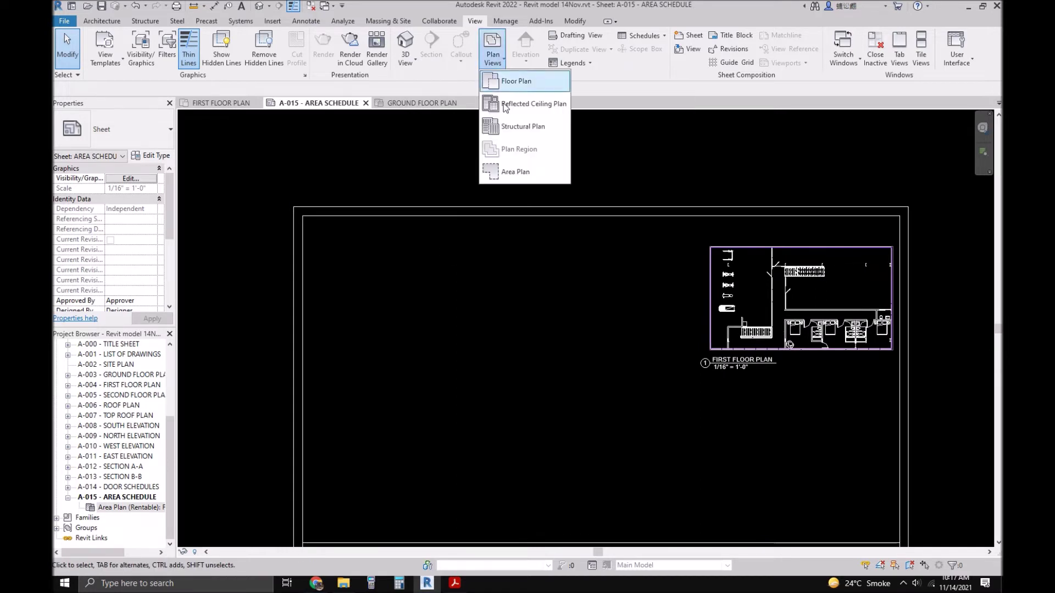
{"action": "left_click", "coordinate": [516, 172]}
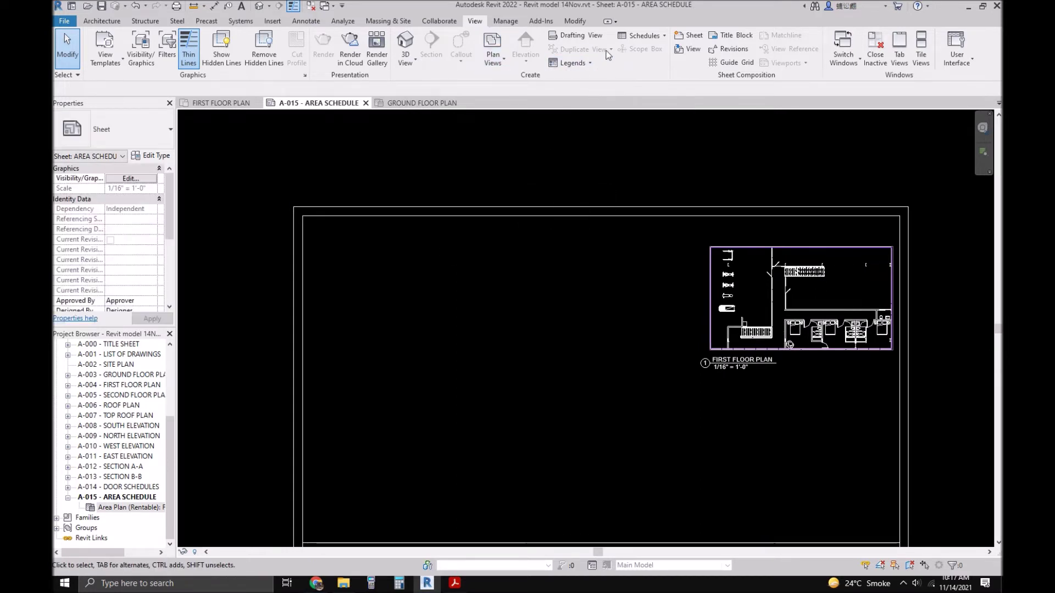
{"action": "left_click", "coordinate": [679, 49]}
{"action": "left_click", "coordinate": [509, 280]}
{"action": "key", "text": "a"}
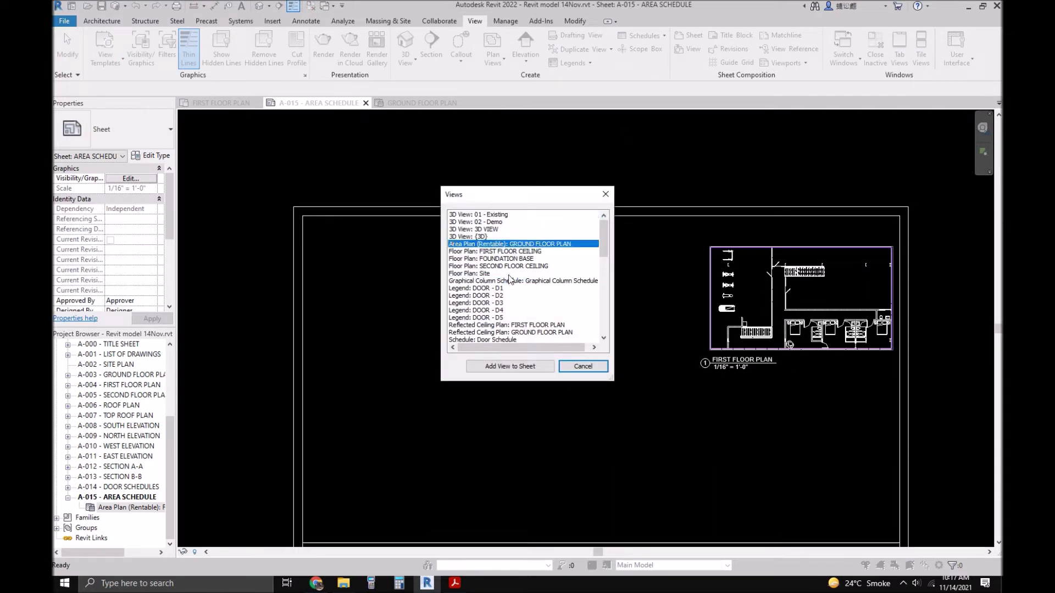
{"action": "left_click", "coordinate": [525, 367]}
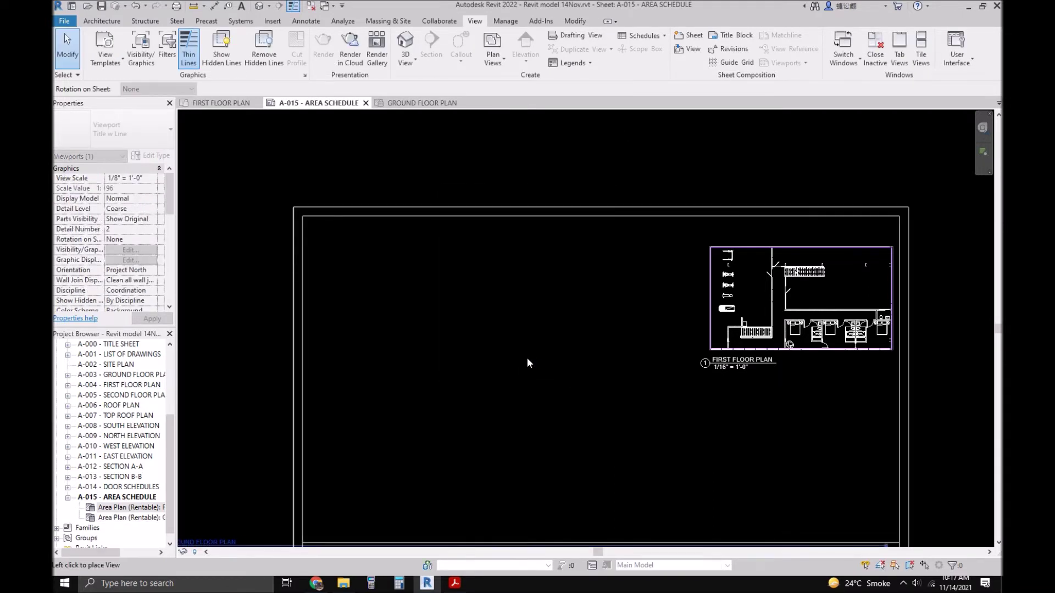
{"action": "left_click", "coordinate": [486, 328]}
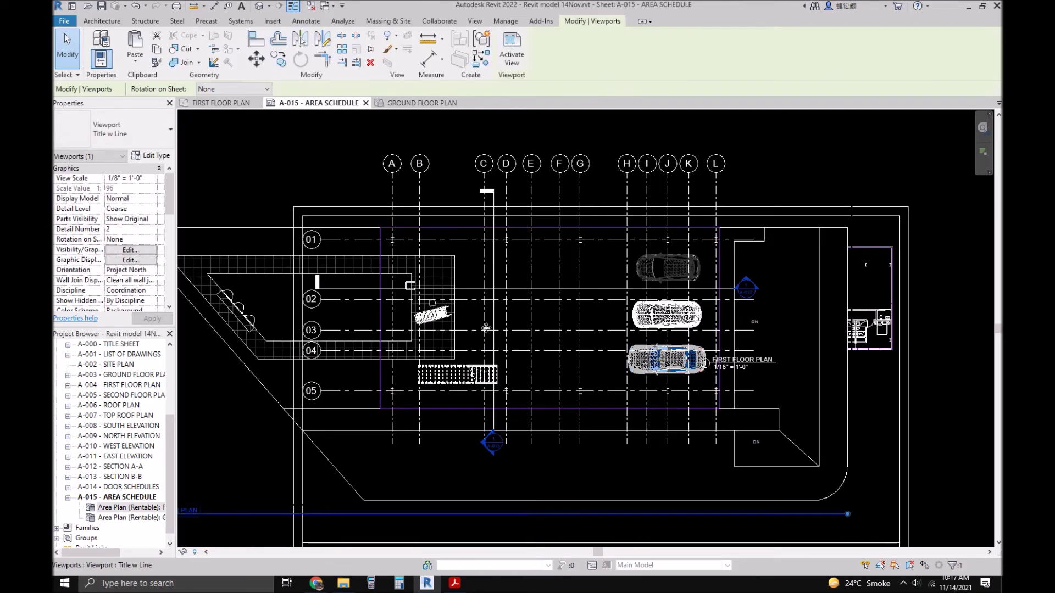
{"action": "key", "text": "Escape"}
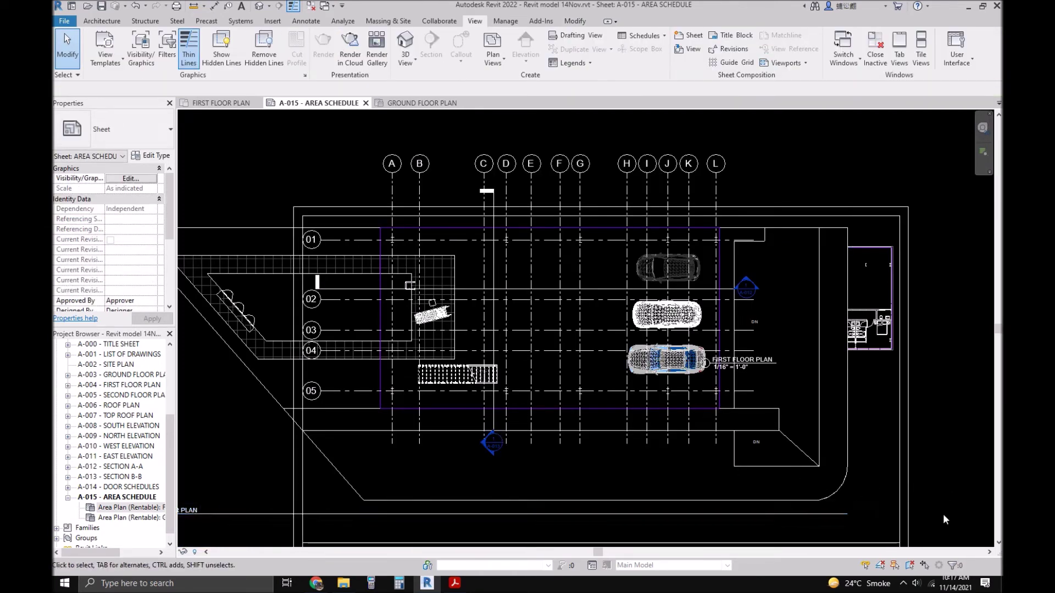
- Set the ground floor area plan's view scale to 1/16" = 1'-0", matching the first floor plan, and return to the sheet
{"action": "left_click", "coordinate": [770, 351]}
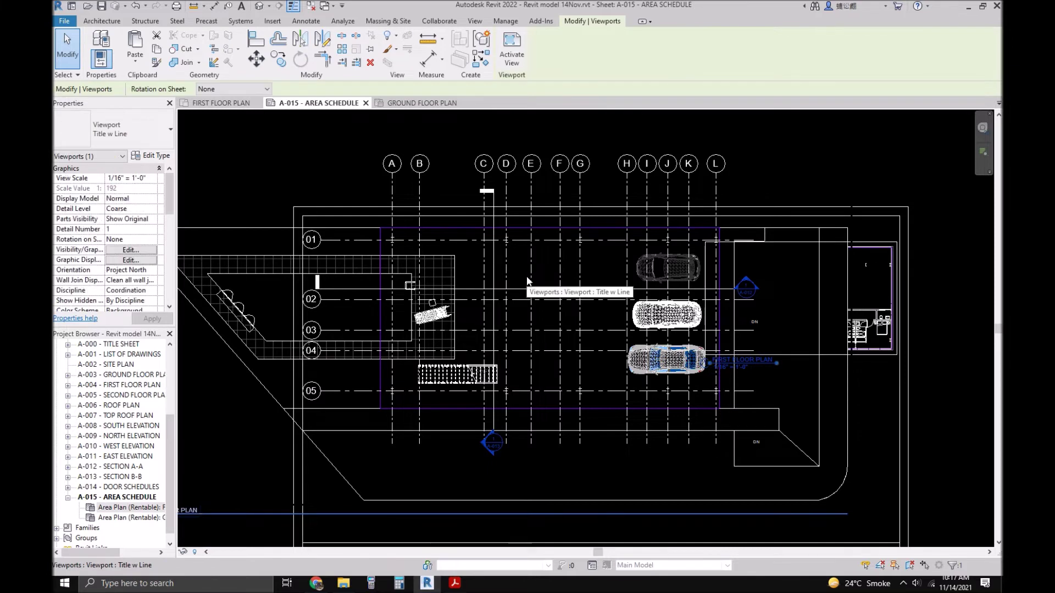
{"action": "left_click", "coordinate": [420, 102]}
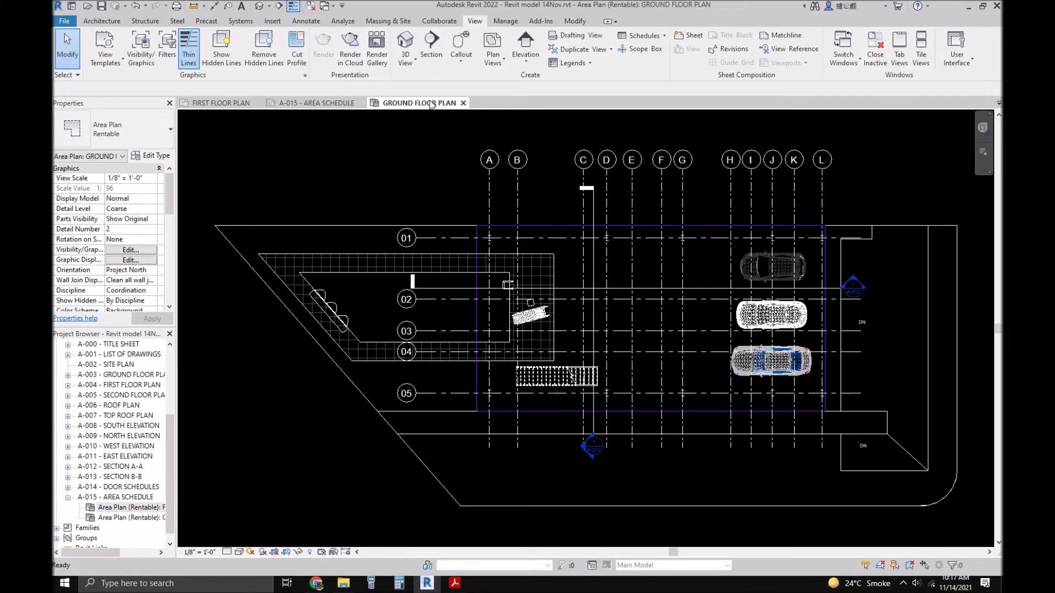
{"action": "left_click", "coordinate": [154, 181]}
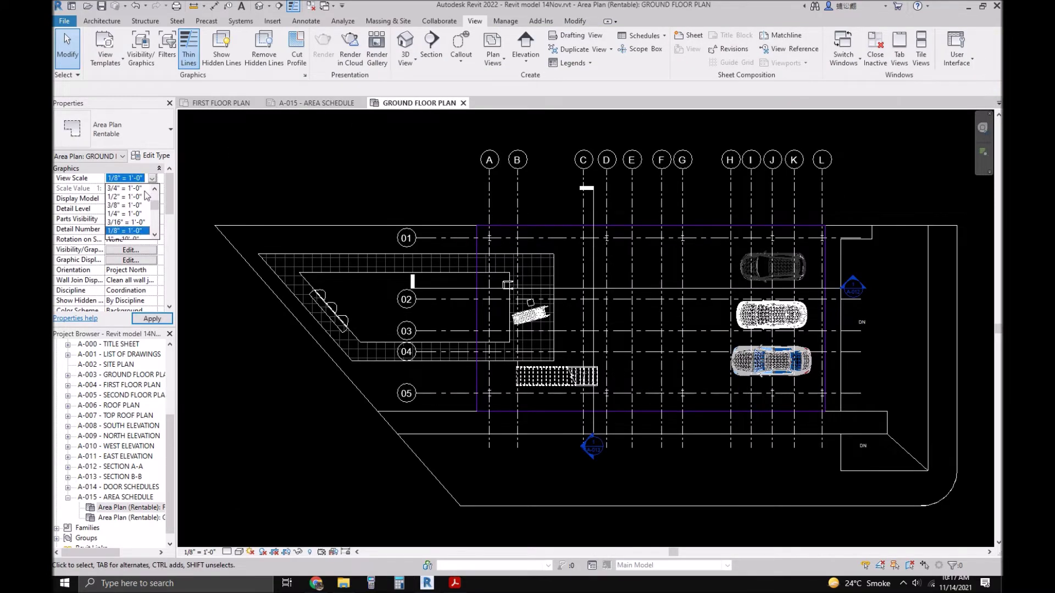
{"action": "scroll", "coordinate": [138, 218], "scroll_direction": "down", "scroll_amount": 1}
{"action": "scroll", "coordinate": [136, 218], "scroll_direction": "down", "scroll_amount": 1}
{"action": "left_click", "coordinate": [137, 206]}
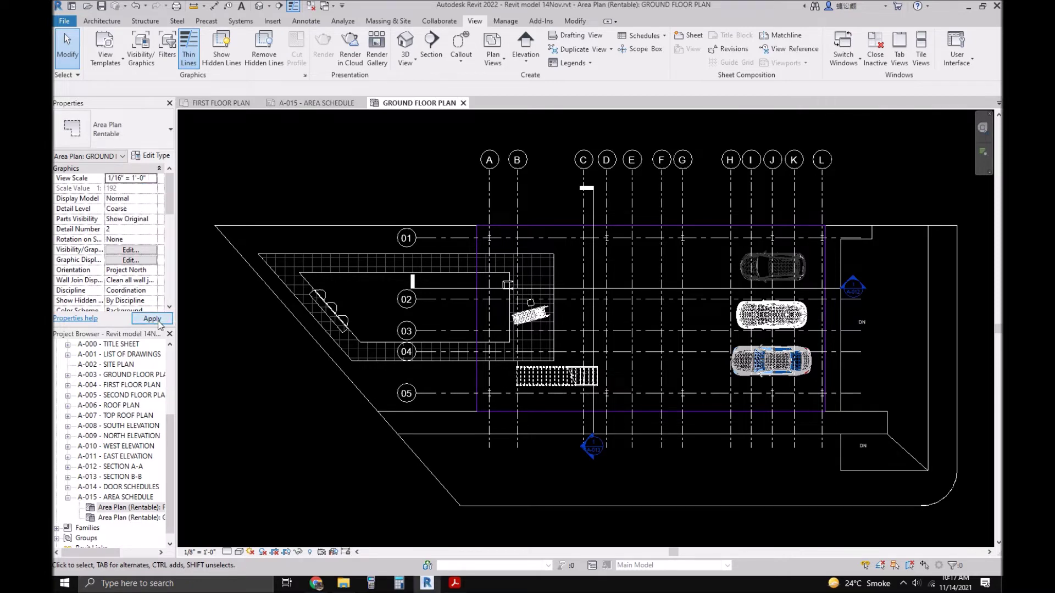
{"action": "left_click", "coordinate": [152, 318]}
{"action": "left_click", "coordinate": [319, 103]}
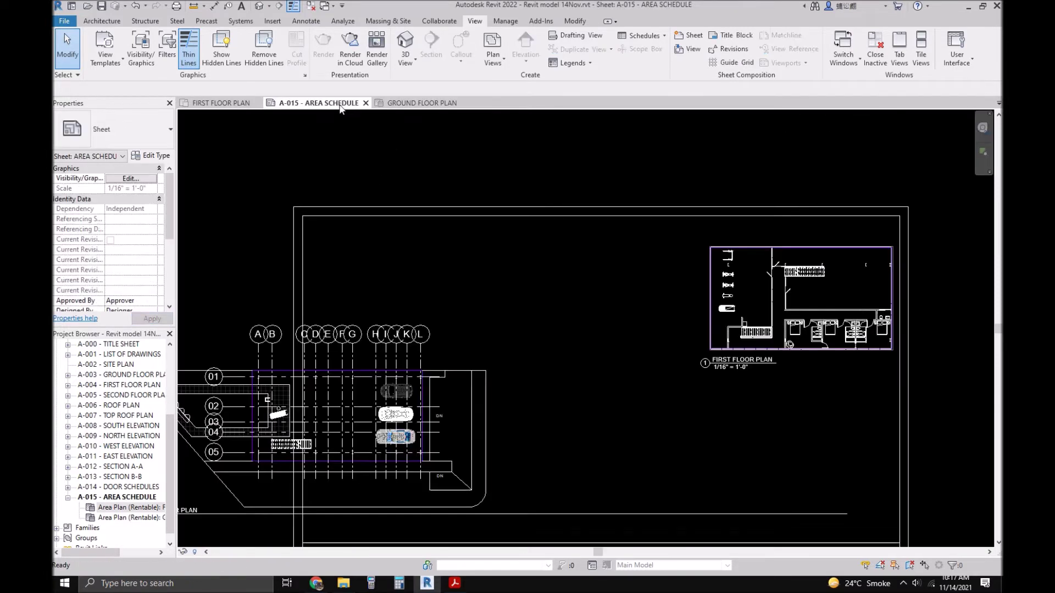
- Hide grids A to L and 01 to 05 in the ground floor area plan
{"action": "left_click", "coordinate": [421, 103]}
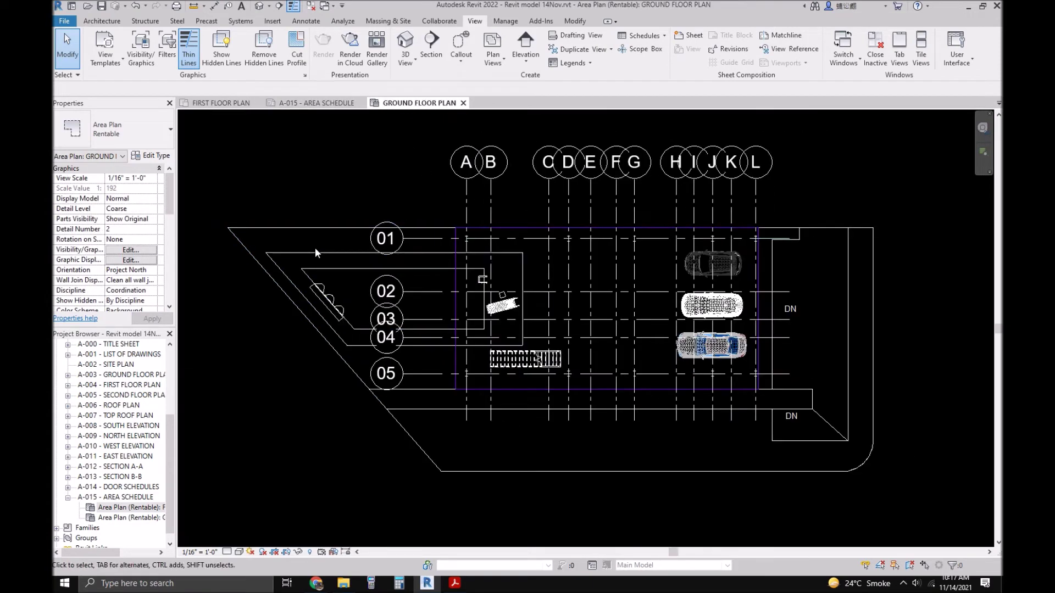
{"action": "left_click_drag", "start_coordinate": [770, 181], "coordinate": [430, 134]}
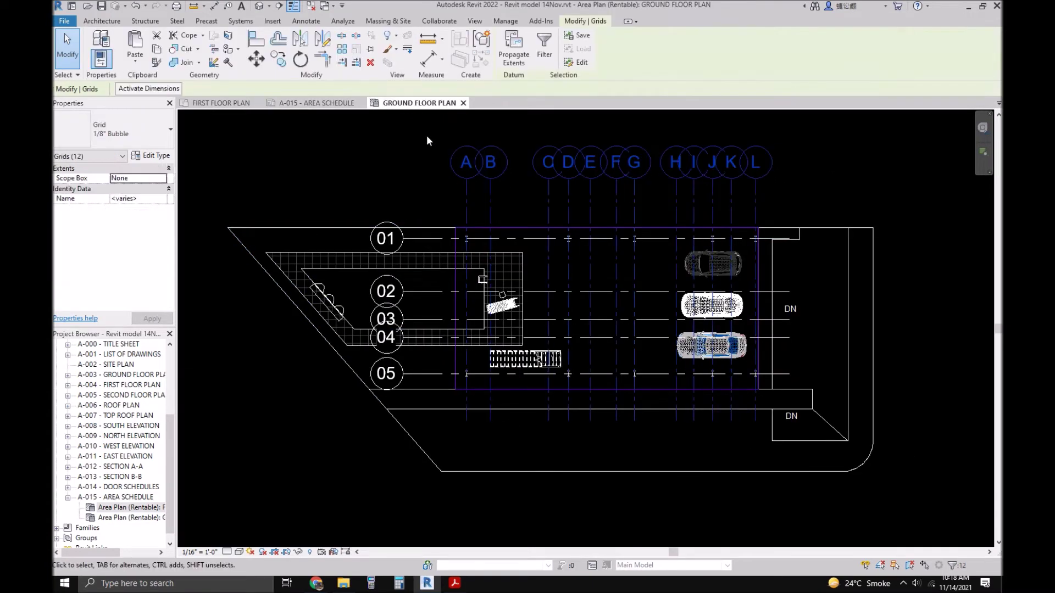
{"action": "left_click", "coordinate": [416, 239], "text": "ctrl"}
{"action": "left_click", "coordinate": [427, 290], "text": "ctrl"}
{"action": "left_click", "coordinate": [426, 318], "text": "ctrl"}
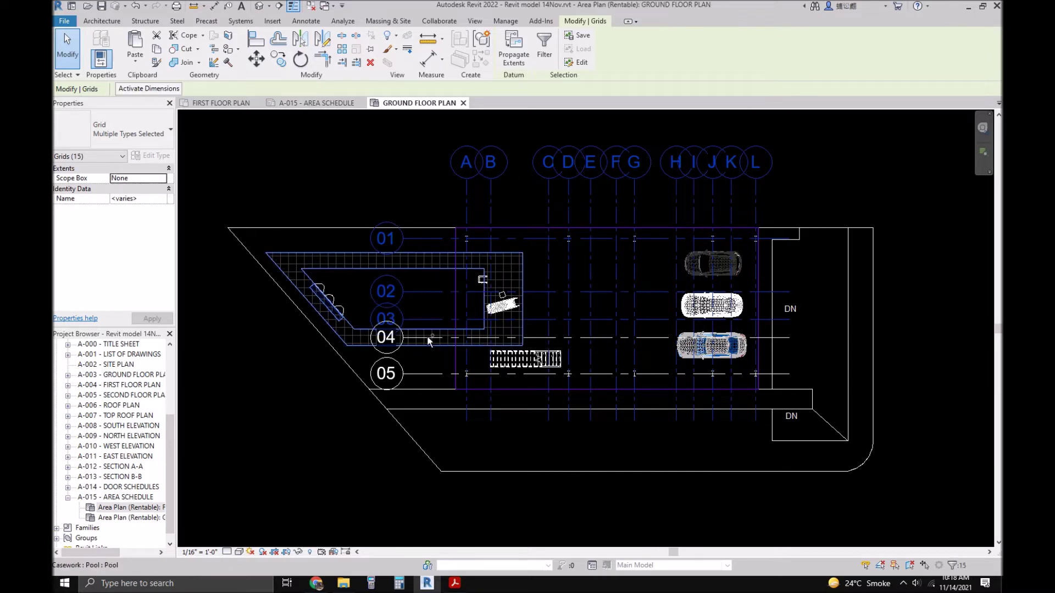
{"action": "left_click", "coordinate": [427, 335], "text": "ctrl"}
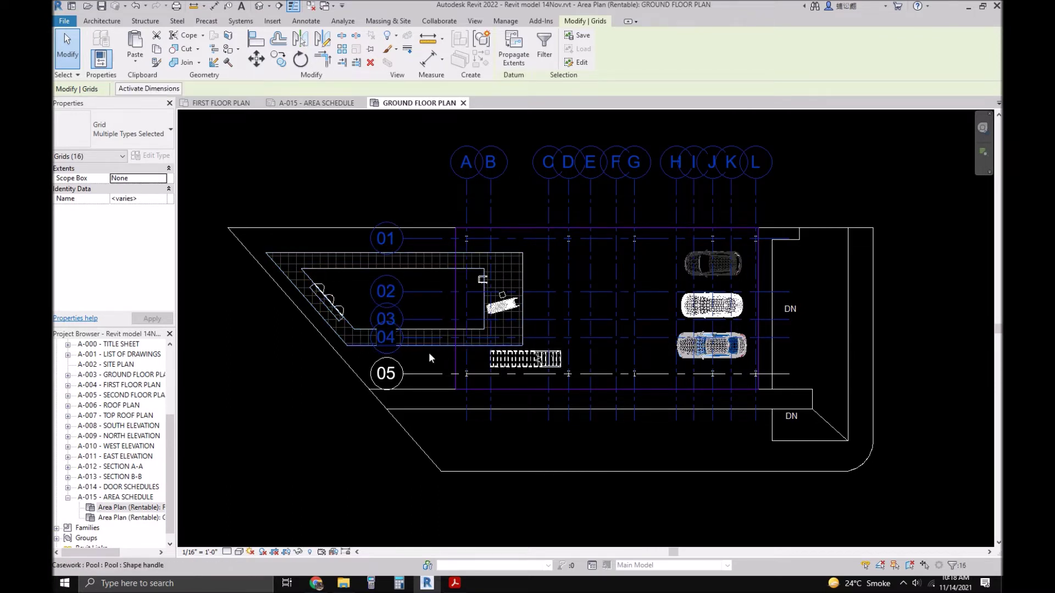
{"action": "left_click", "coordinate": [430, 373], "text": "ctrl"}
{"action": "right_click", "coordinate": [396, 164]}
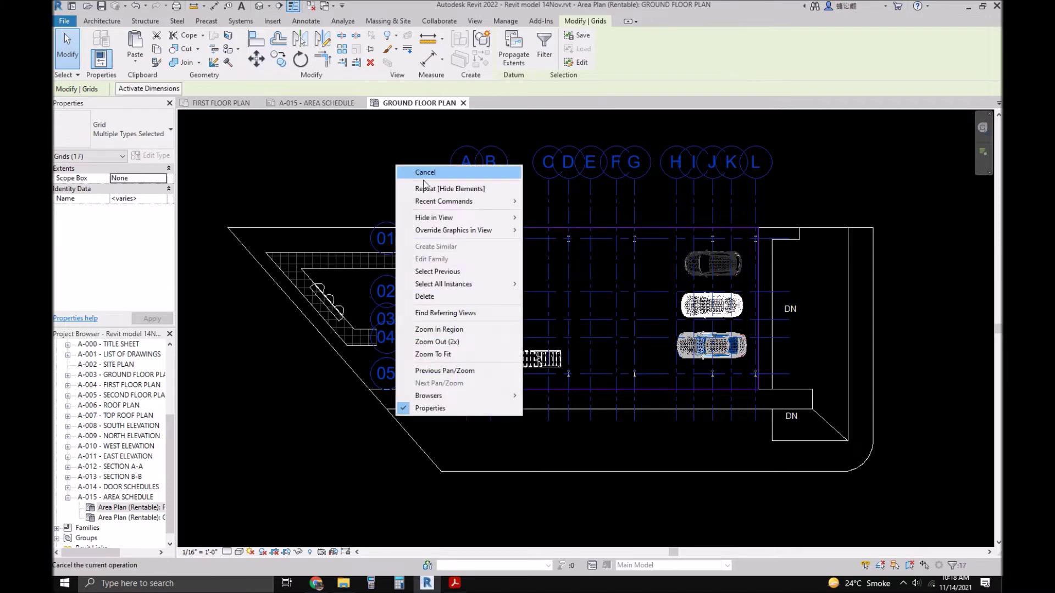
{"action": "mouse_move", "coordinate": [439, 218]}
{"action": "left_click", "coordinate": [539, 218]}
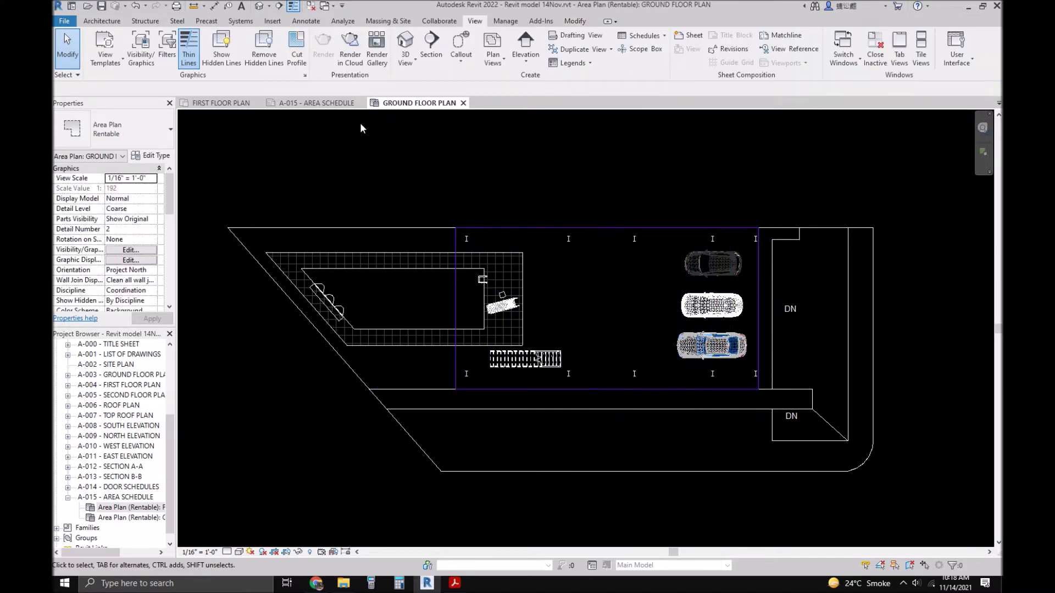
- On sheet A-015, move the ground floor plan viewport inside the border and up beside the first floor plan
{"action": "left_click", "coordinate": [340, 103]}
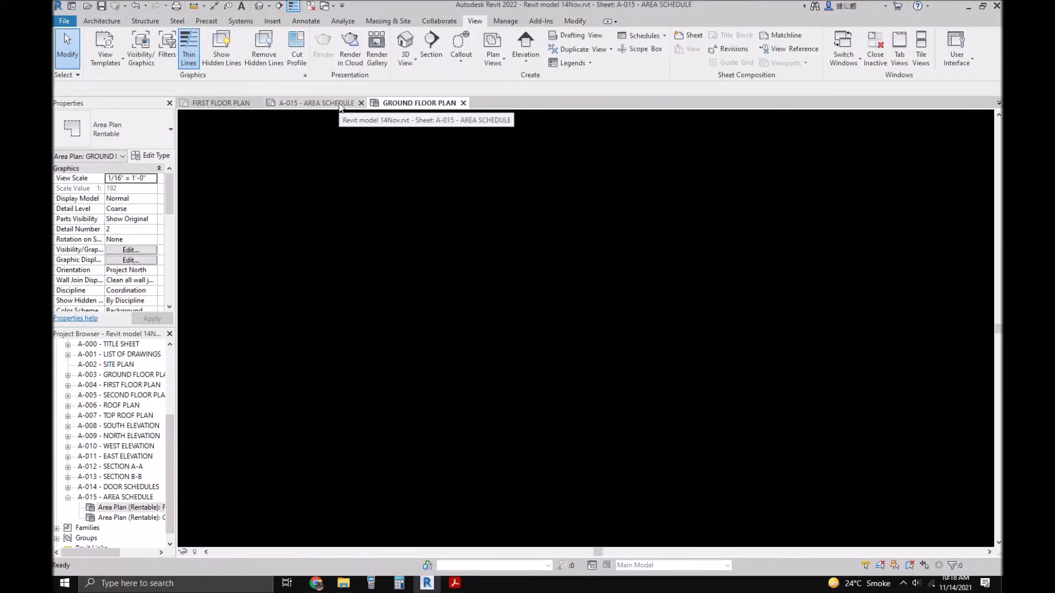
{"action": "scroll", "coordinate": [531, 231], "scroll_direction": "down", "scroll_amount": 2}
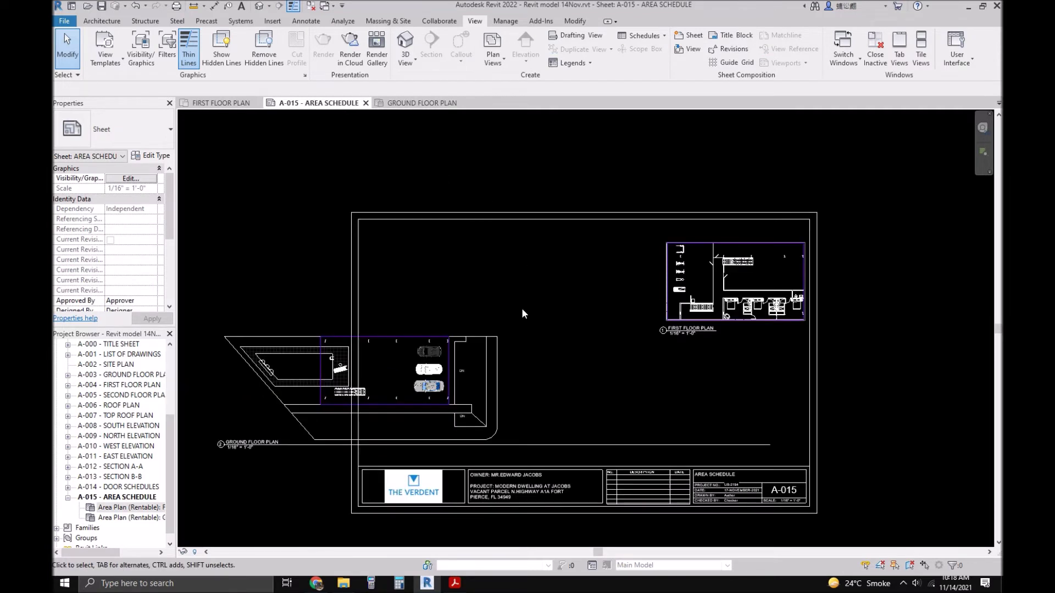
{"action": "left_click", "coordinate": [488, 388]}
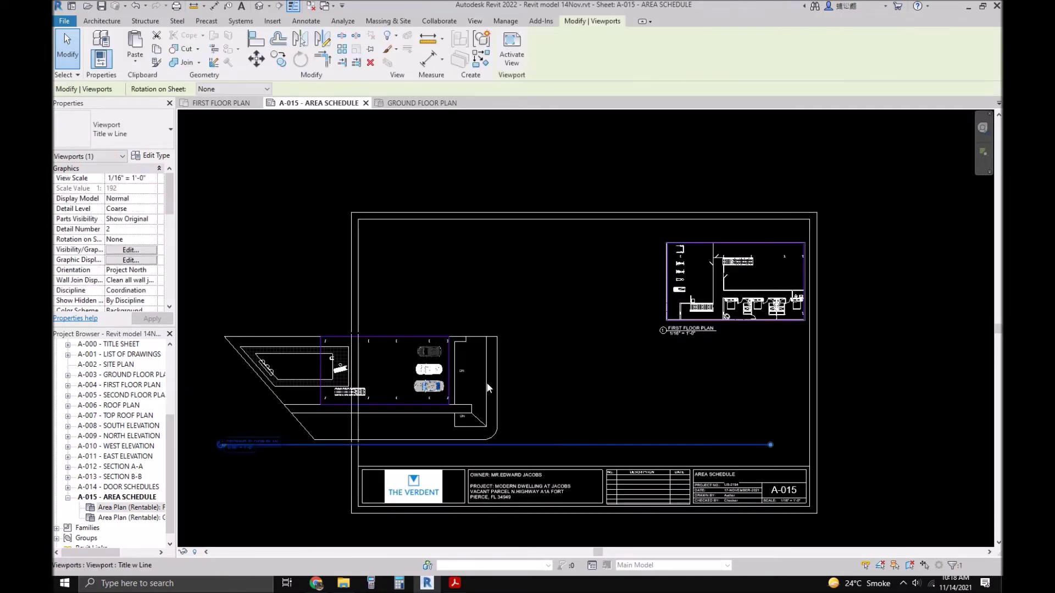
{"action": "left_click", "coordinate": [256, 62]}
{"action": "left_click", "coordinate": [225, 336]}
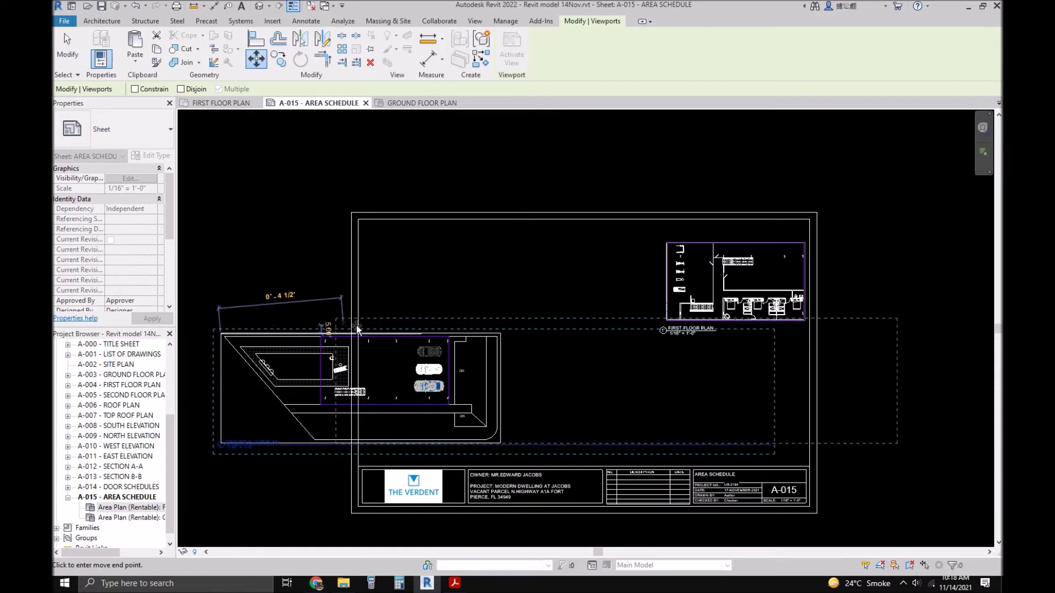
{"action": "left_click", "coordinate": [376, 336]}
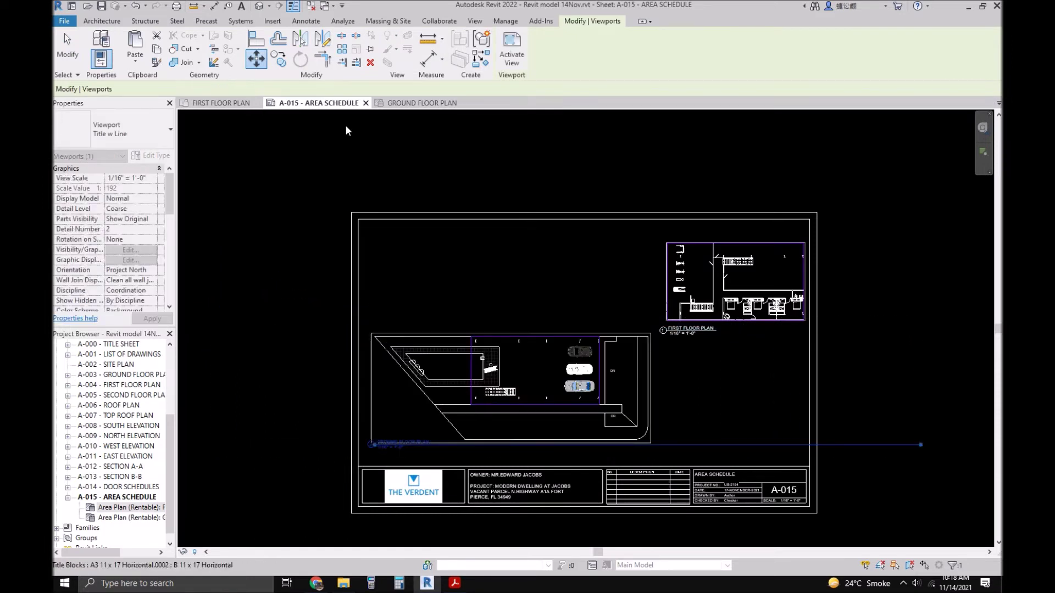
{"action": "left_click", "coordinate": [257, 59]}
{"action": "left_click", "coordinate": [522, 377]}
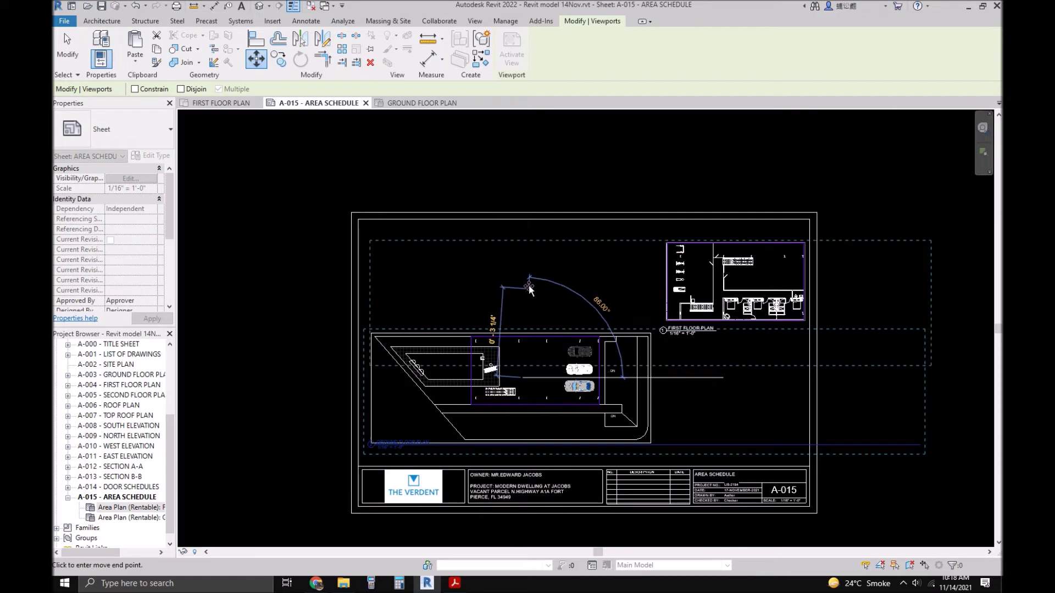
{"action": "left_click", "coordinate": [522, 283]}
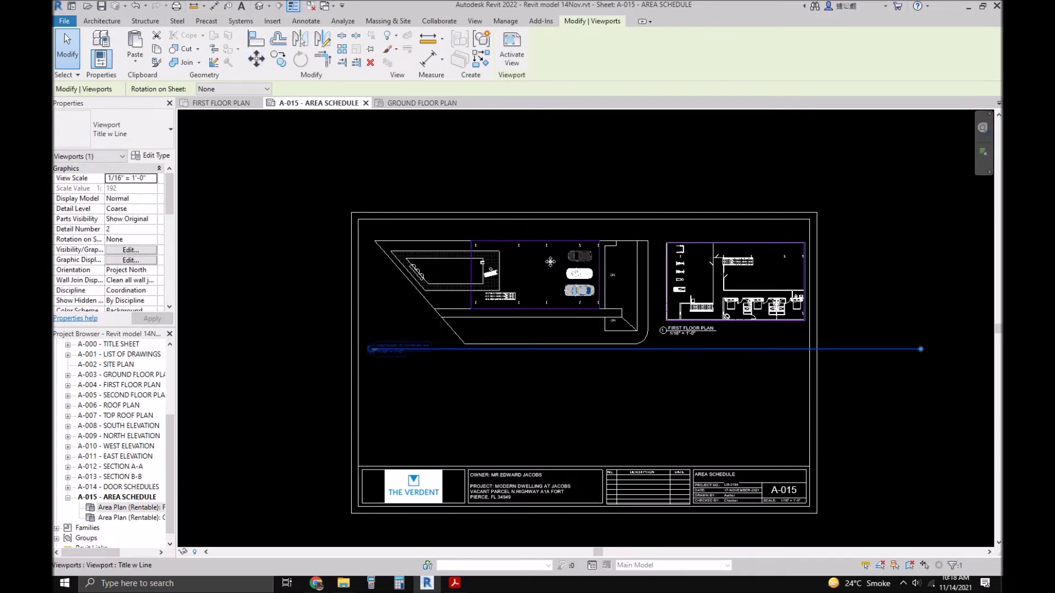
- Shorten the ground floor viewport's title line to roughly the length of its title text
{"action": "scroll", "coordinate": [550, 262], "scroll_direction": "up", "scroll_amount": 1}
{"action": "left_click_drag", "start_coordinate": [975, 368], "coordinate": [686, 387]}
{"action": "left_click_drag", "start_coordinate": [448, 388], "coordinate": [416, 388]}
{"action": "left_click", "coordinate": [665, 370]}
{"action": "scroll", "coordinate": [682, 346], "scroll_direction": "up", "scroll_amount": 1}
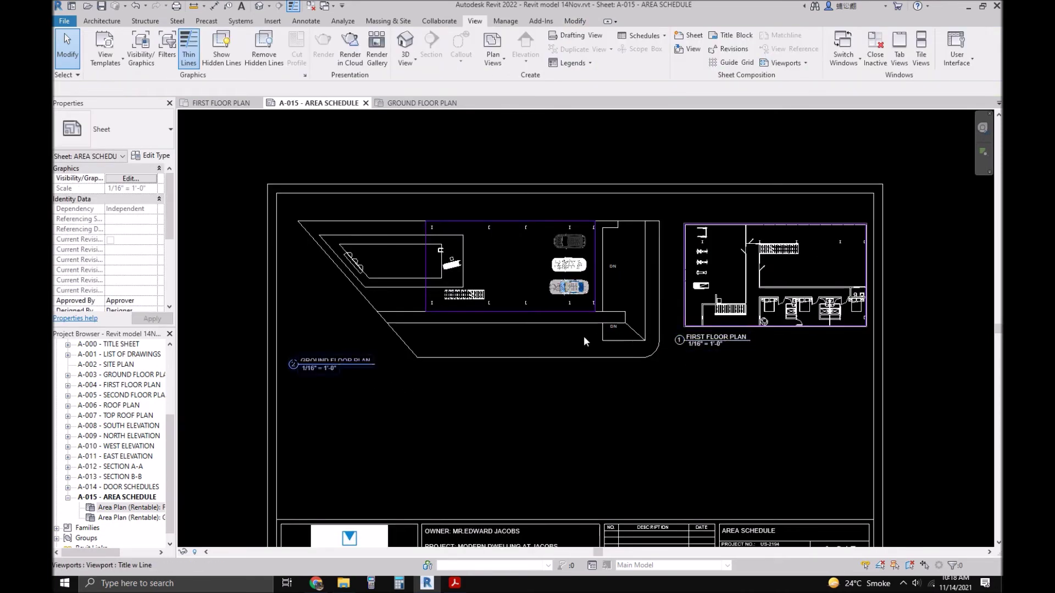
- Move the ground floor plan viewport slightly upward, closer to the sheet's upper border
{"action": "left_click", "coordinate": [584, 337]}
{"action": "scroll", "coordinate": [583, 336], "scroll_direction": "up", "scroll_amount": 1}
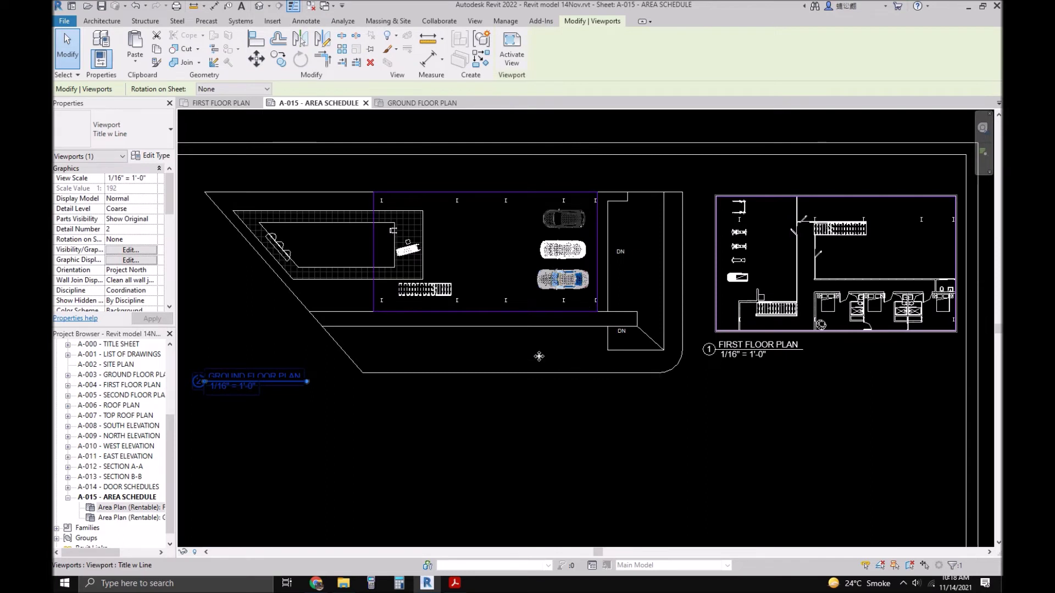
{"action": "scroll", "coordinate": [462, 275], "scroll_direction": "down", "scroll_amount": 1}
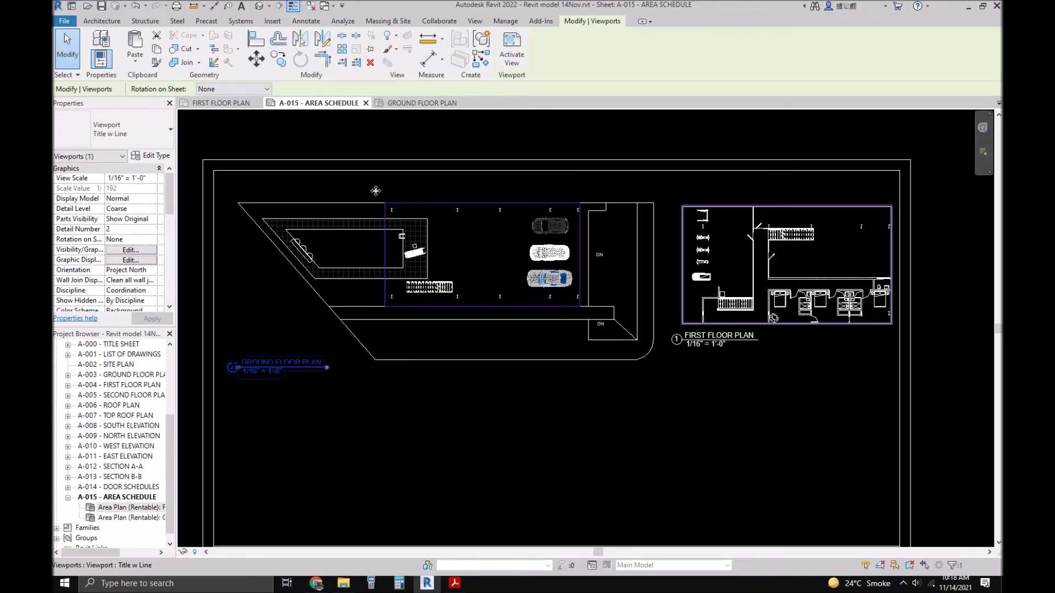
{"action": "left_click", "coordinate": [256, 58]}
{"action": "left_click", "coordinate": [437, 431]}
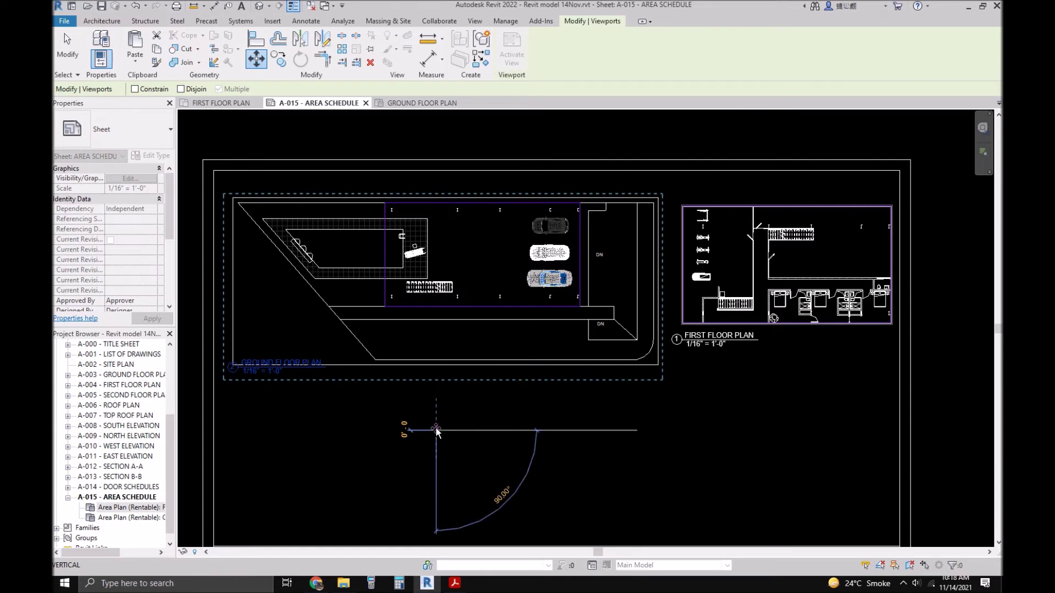
{"action": "left_click", "coordinate": [436, 427]}
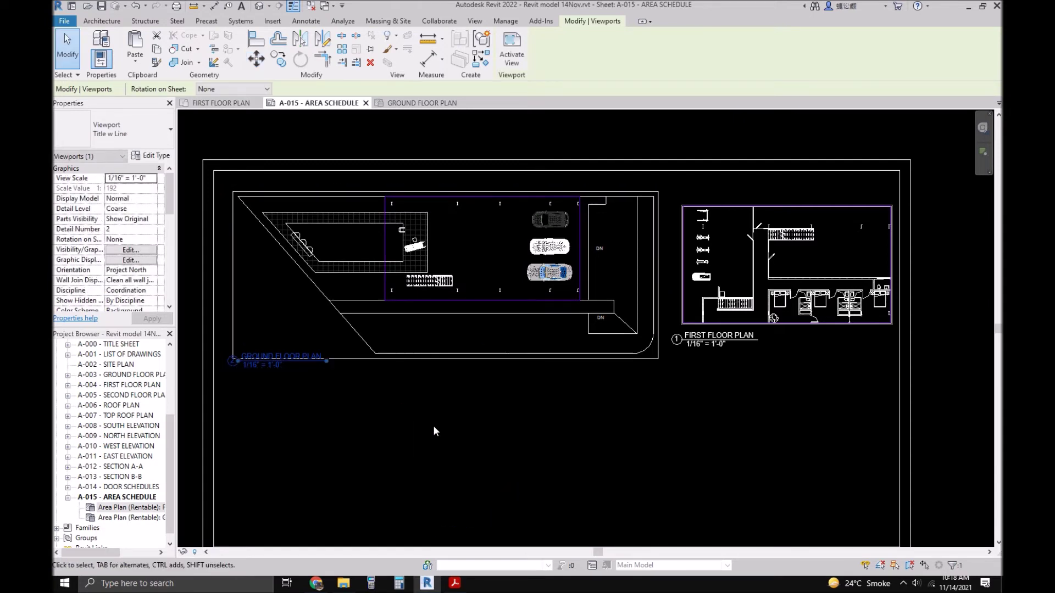
{"action": "key", "text": "Escape"}
- Move the first floor plan viewport straight down the sheet by about 1/4 inch
{"action": "left_click", "coordinate": [757, 275]}
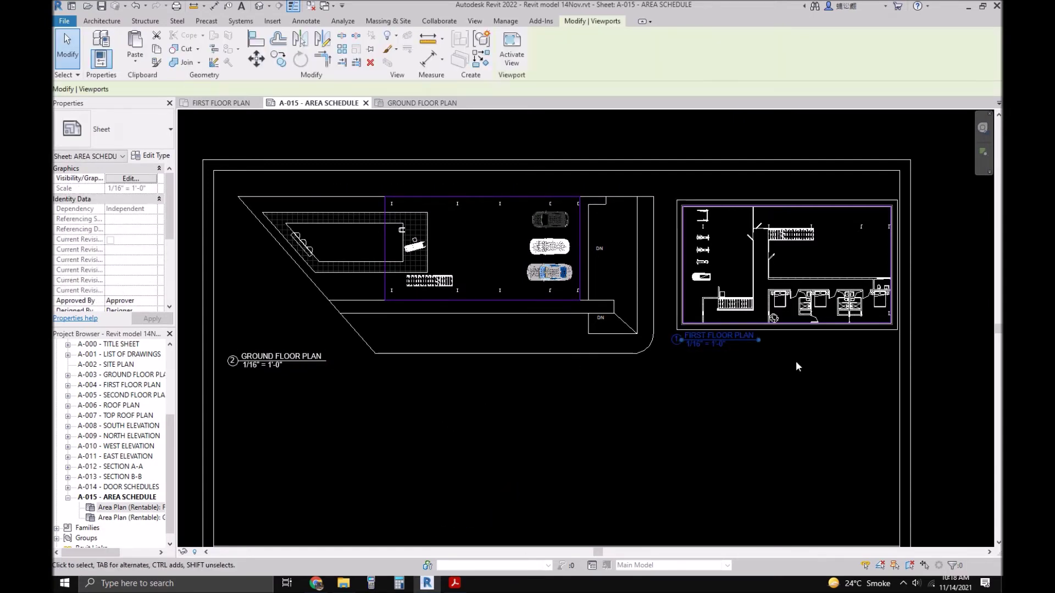
{"action": "scroll", "coordinate": [756, 377], "scroll_direction": "right", "scroll_amount": 2, "text": "shift"}
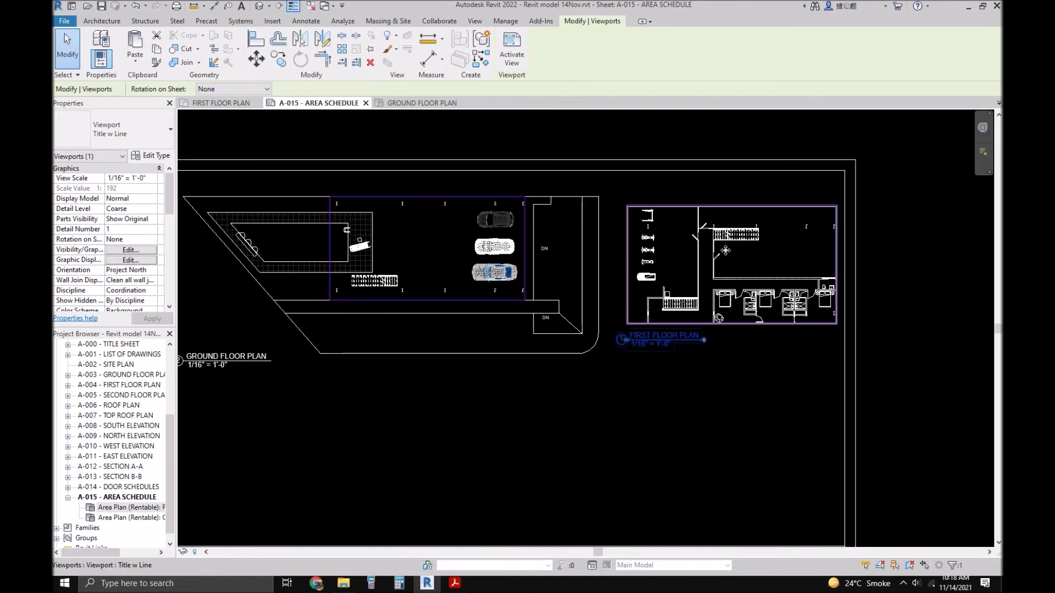
{"action": "scroll", "coordinate": [724, 250], "scroll_direction": "down", "scroll_amount": 2}
{"action": "left_click", "coordinate": [256, 62]}
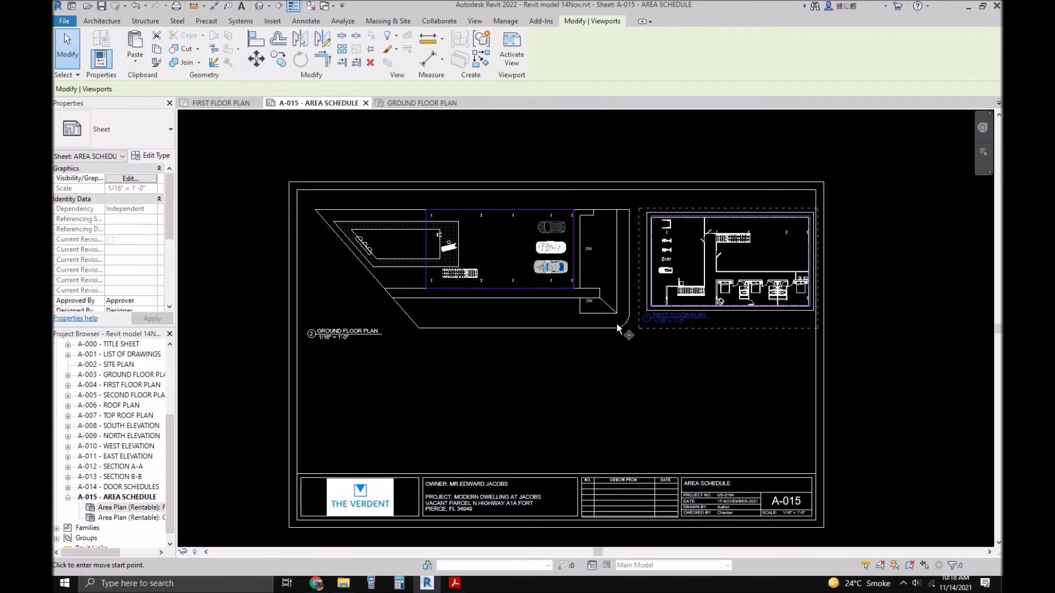
{"action": "left_click", "coordinate": [699, 362]}
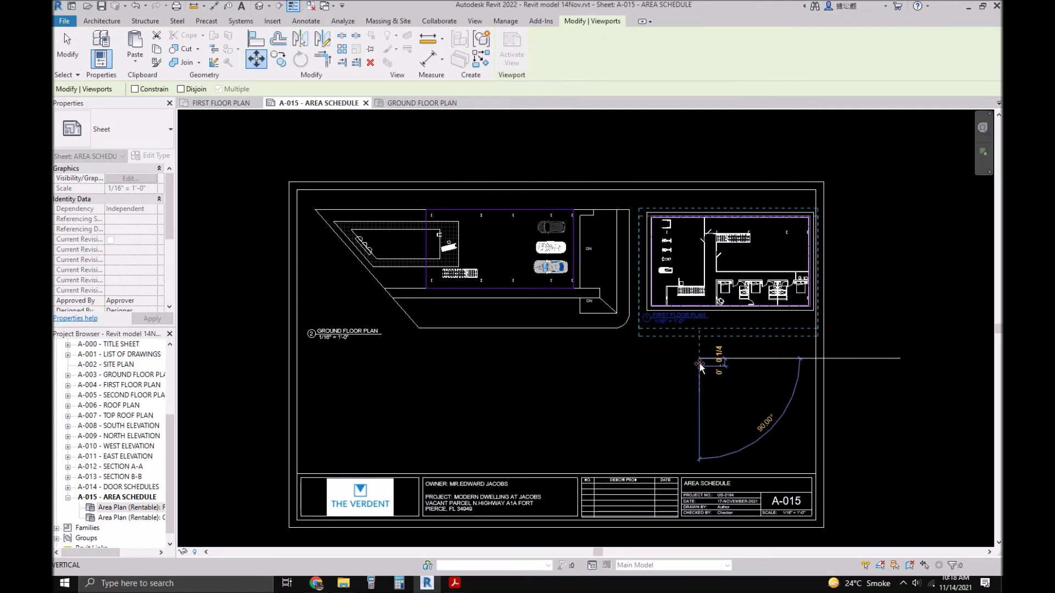
{"action": "left_click", "coordinate": [700, 363]}
{"action": "key", "text": "Escape"}
- Move the ground floor plan viewport slightly left, widening the gap to the first floor plan
{"action": "scroll", "coordinate": [785, 278], "scroll_direction": "up", "scroll_amount": 2}
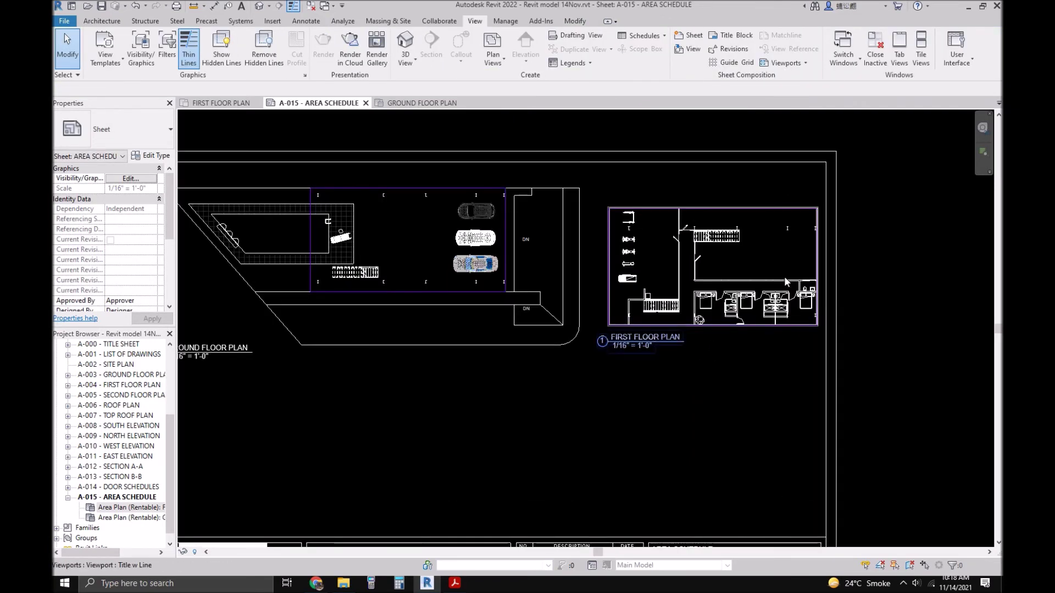
{"action": "scroll", "coordinate": [720, 247], "scroll_direction": "up", "scroll_amount": 2}
{"action": "scroll", "coordinate": [720, 247], "scroll_direction": "down", "scroll_amount": 4}
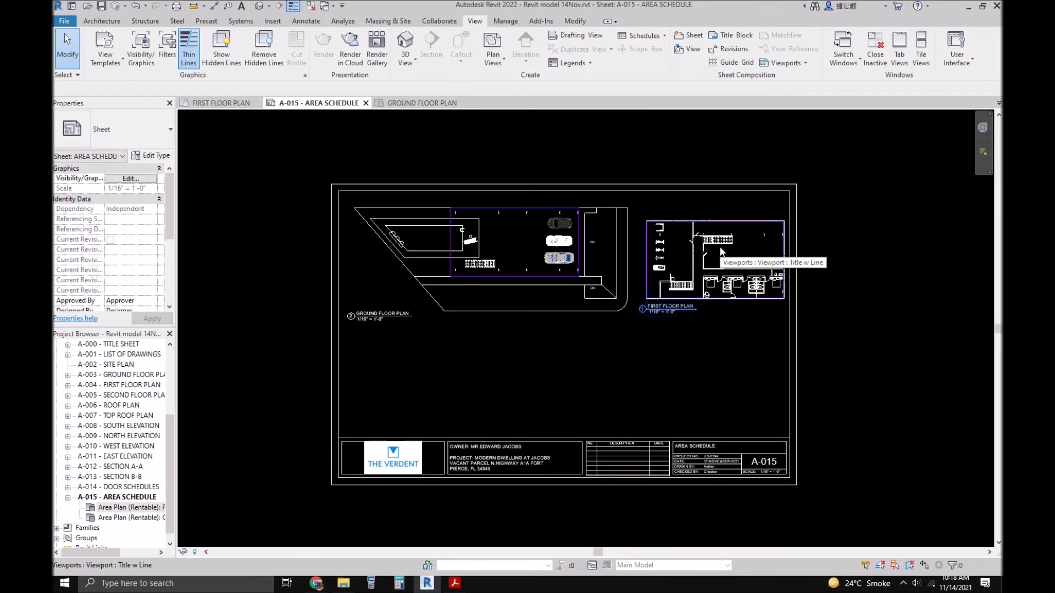
{"action": "scroll", "coordinate": [458, 242], "scroll_direction": "up", "scroll_amount": 2}
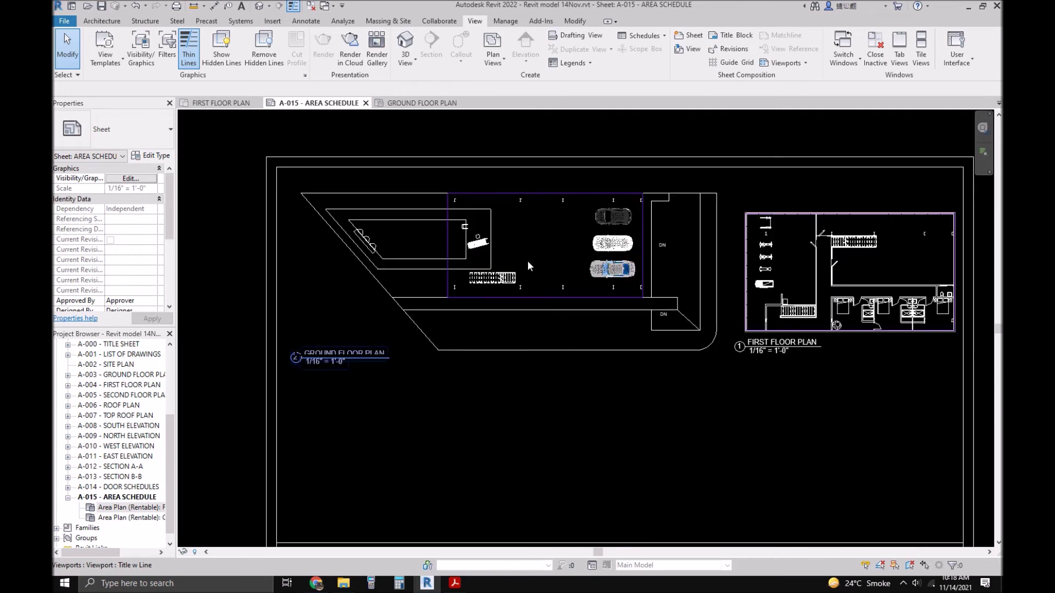
{"action": "left_click", "coordinate": [528, 260]}
{"action": "key", "text": "m"}
{"action": "key", "text": "v"}
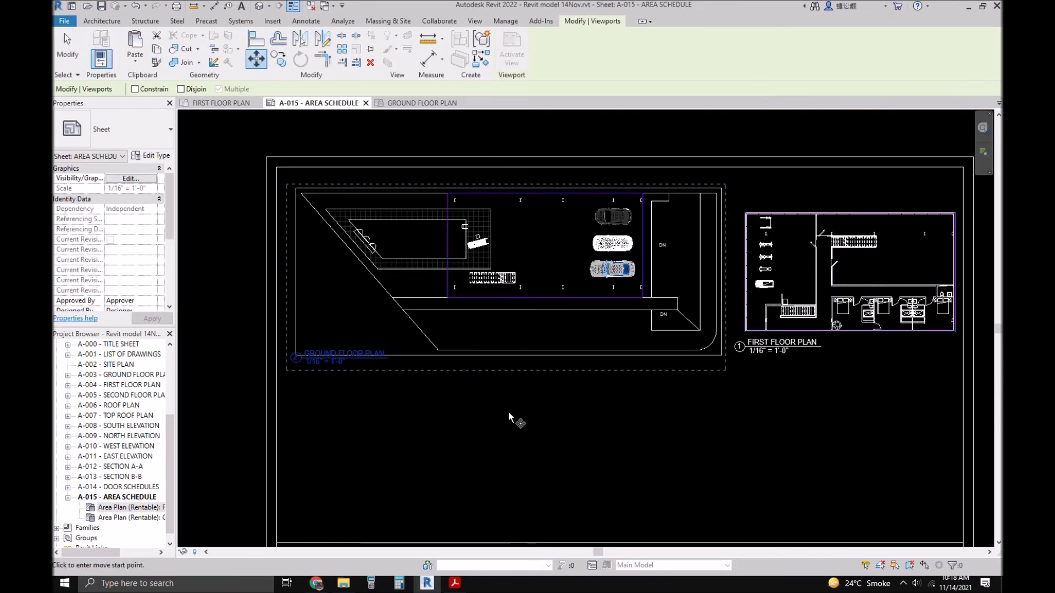
{"action": "scroll", "coordinate": [453, 370], "scroll_direction": "up", "scroll_amount": 2}
{"action": "left_click", "coordinate": [460, 327]}
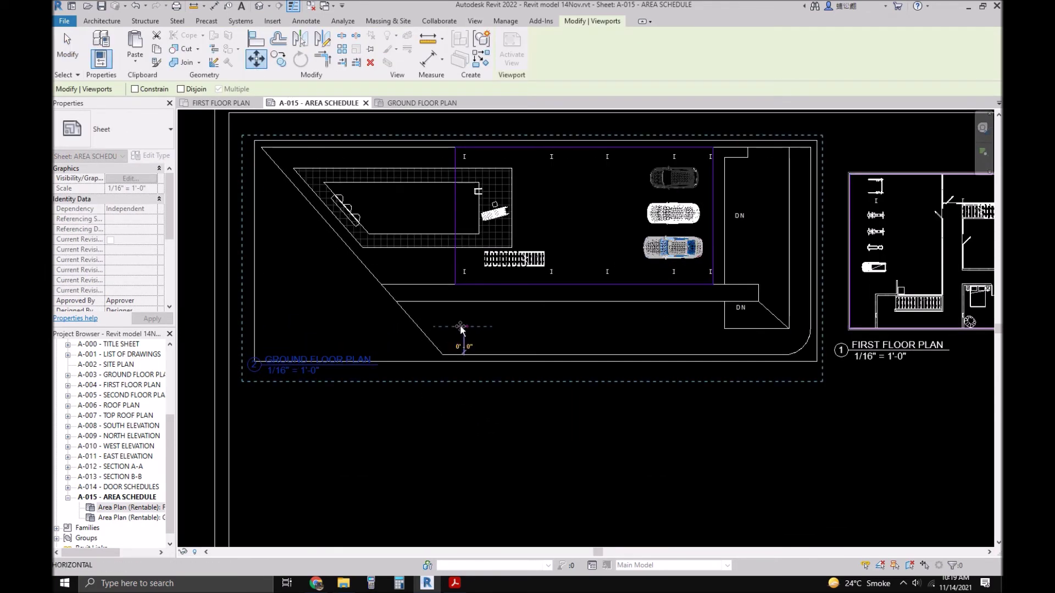
{"action": "left_click", "coordinate": [455, 327]}
{"action": "key", "text": "Escape"}
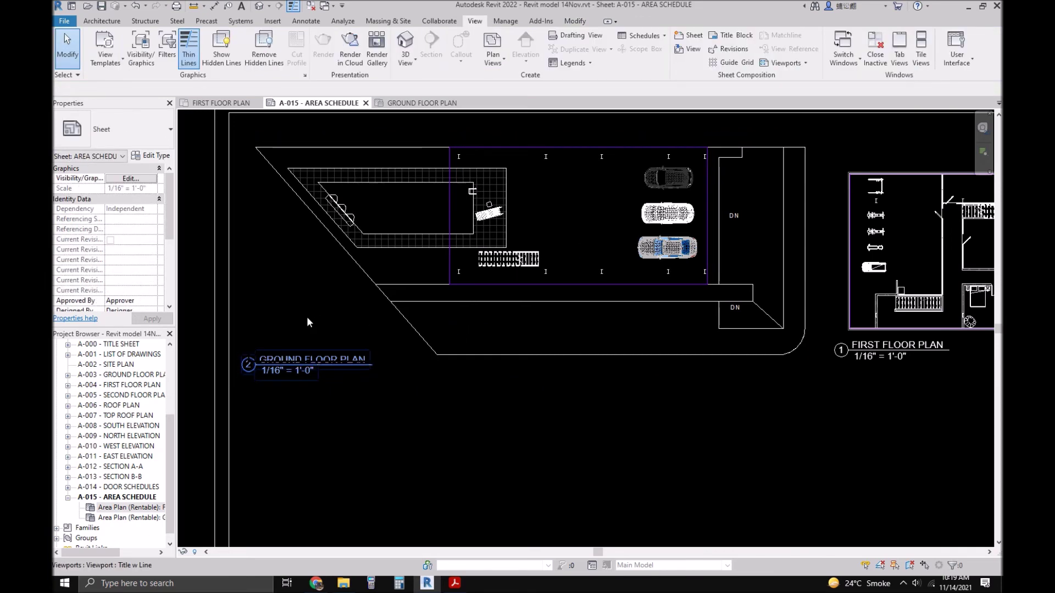
- Move the first floor plan viewport further down until its title sits roughly level with the ground floor plan's title
{"action": "scroll", "coordinate": [299, 437], "scroll_direction": "down", "scroll_amount": 2}
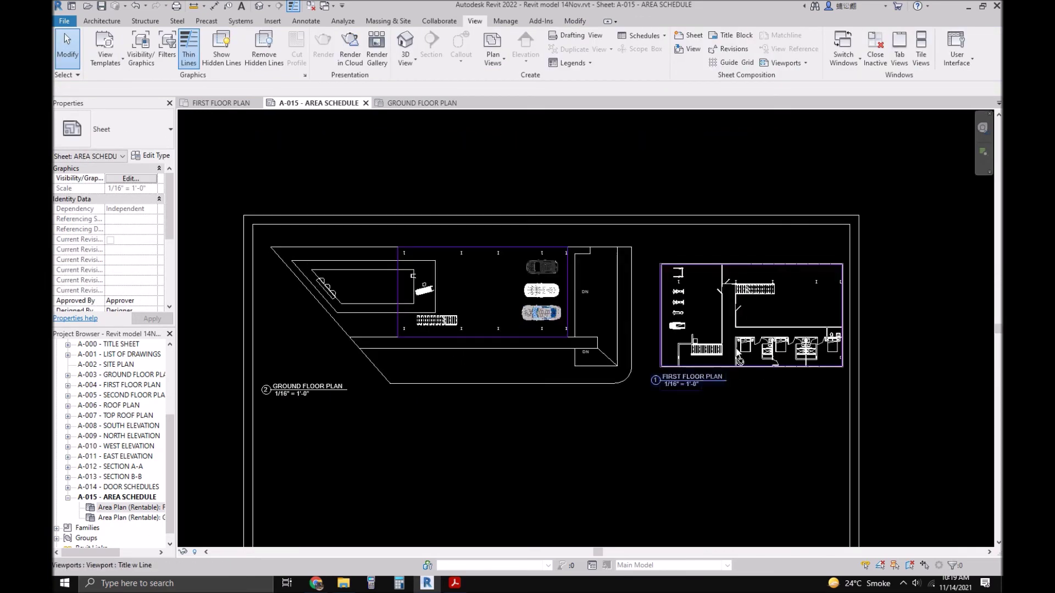
{"action": "left_click", "coordinate": [783, 301]}
{"action": "scroll", "coordinate": [781, 299], "scroll_direction": "up", "scroll_amount": 2}
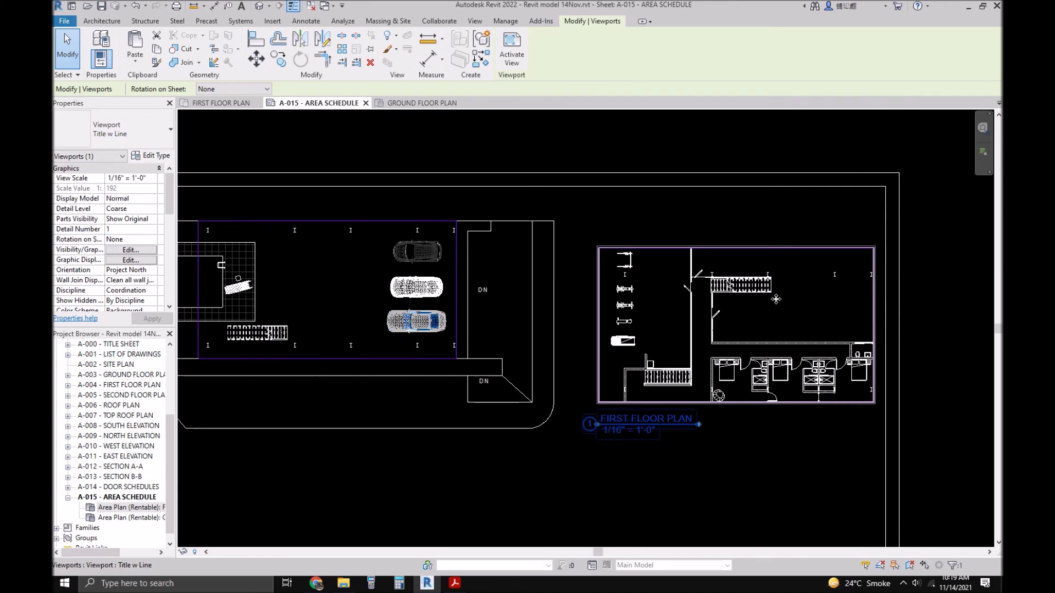
{"action": "scroll", "coordinate": [772, 301], "scroll_direction": "down", "scroll_amount": 1}
{"action": "scroll", "coordinate": [772, 301], "scroll_direction": "down", "scroll_amount": 1}
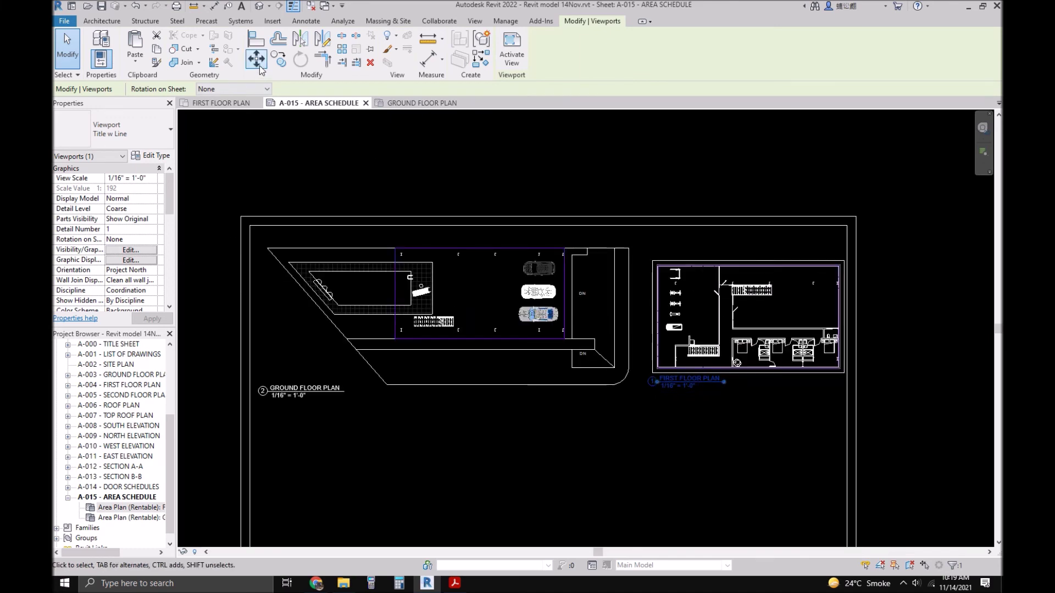
{"action": "left_click", "coordinate": [637, 303]}
{"action": "left_click", "coordinate": [748, 339]}
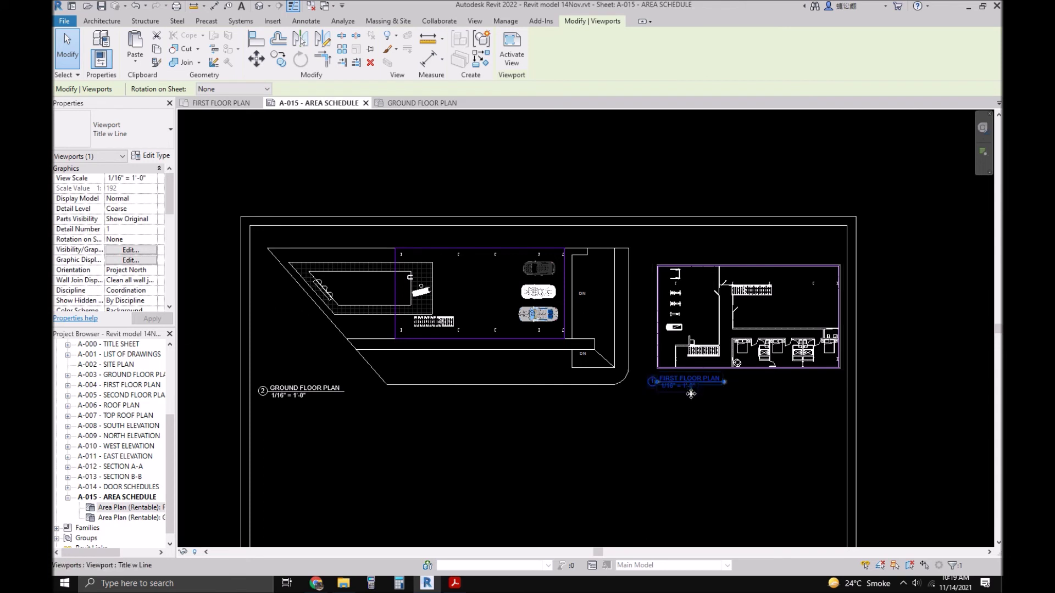
{"action": "left_click_drag", "start_coordinate": [692, 403], "coordinate": [691, 408]}
{"action": "left_click_drag", "start_coordinate": [693, 412], "coordinate": [691, 405]}
{"action": "left_click", "coordinate": [659, 422]}
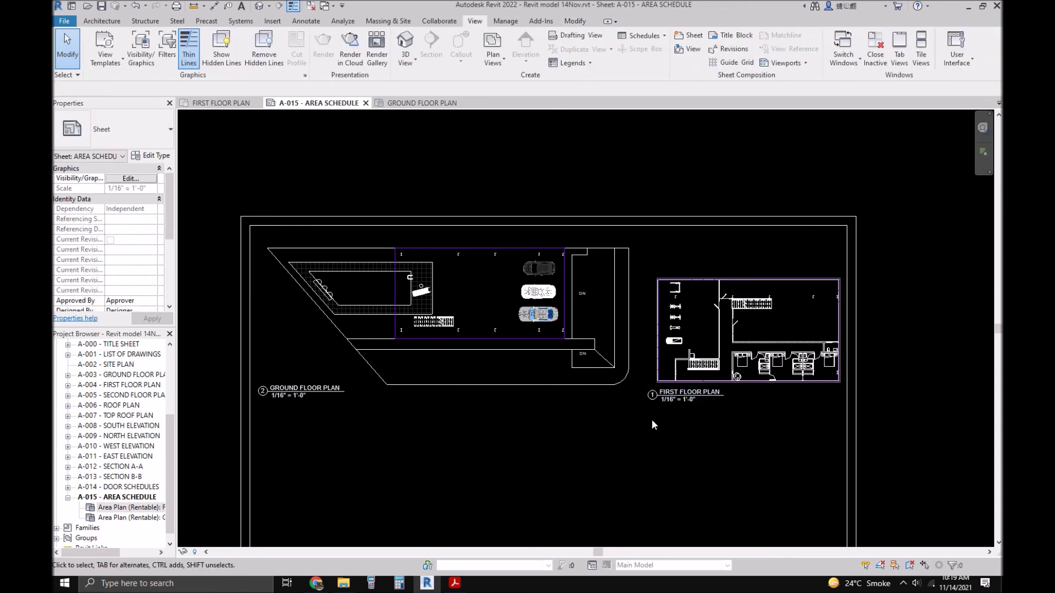
{"action": "scroll", "coordinate": [627, 420], "scroll_direction": "down", "scroll_amount": 2}
{"action": "middle_click_drag", "start_coordinate": [646, 393], "coordinate": [628, 374]}
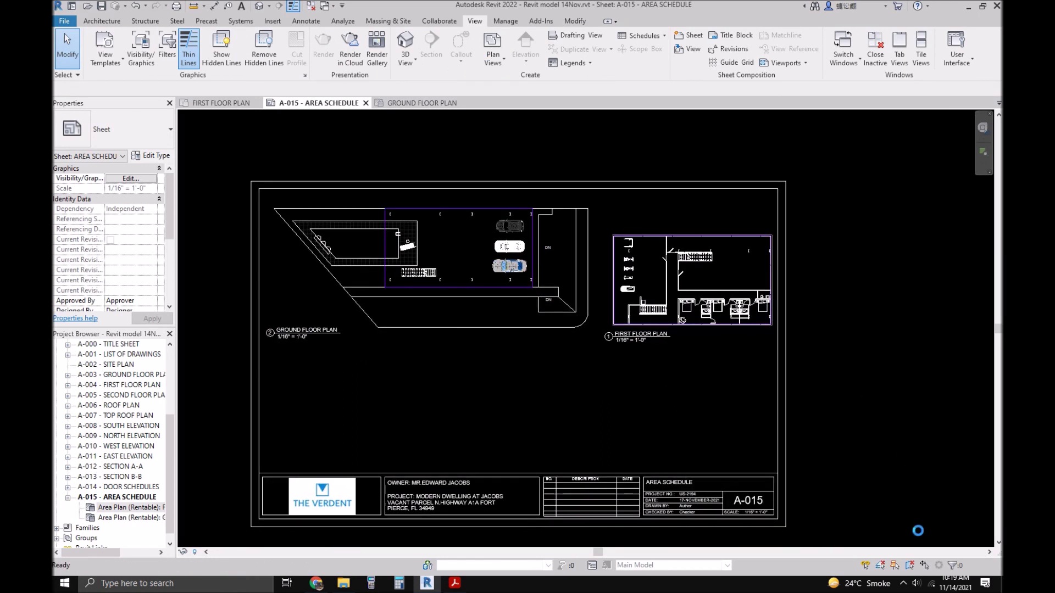
{"action": "left_click", "coordinate": [903, 583]}
{"action": "right_click", "coordinate": [911, 567]}
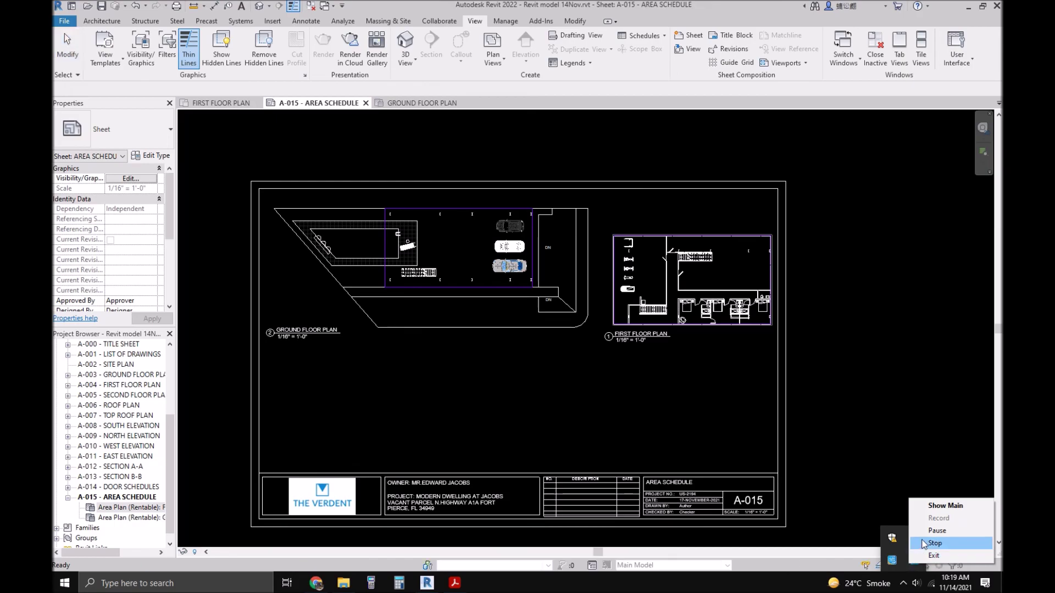